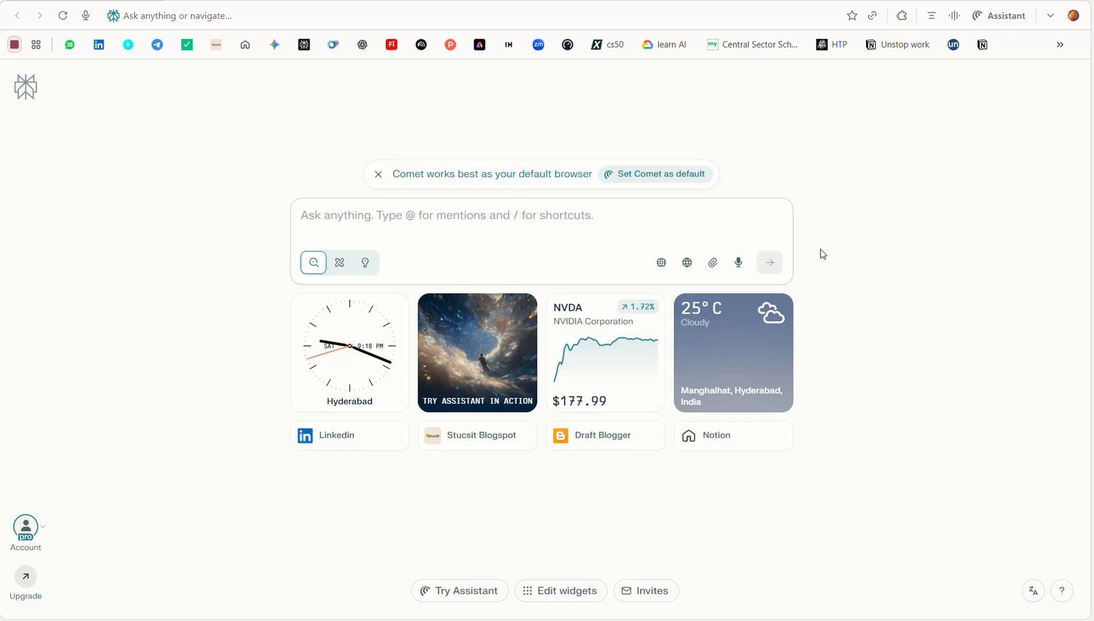
# Open the Tasks page of the Perplexity account settings
pyautogui.hotkey('ctrl', 'i')
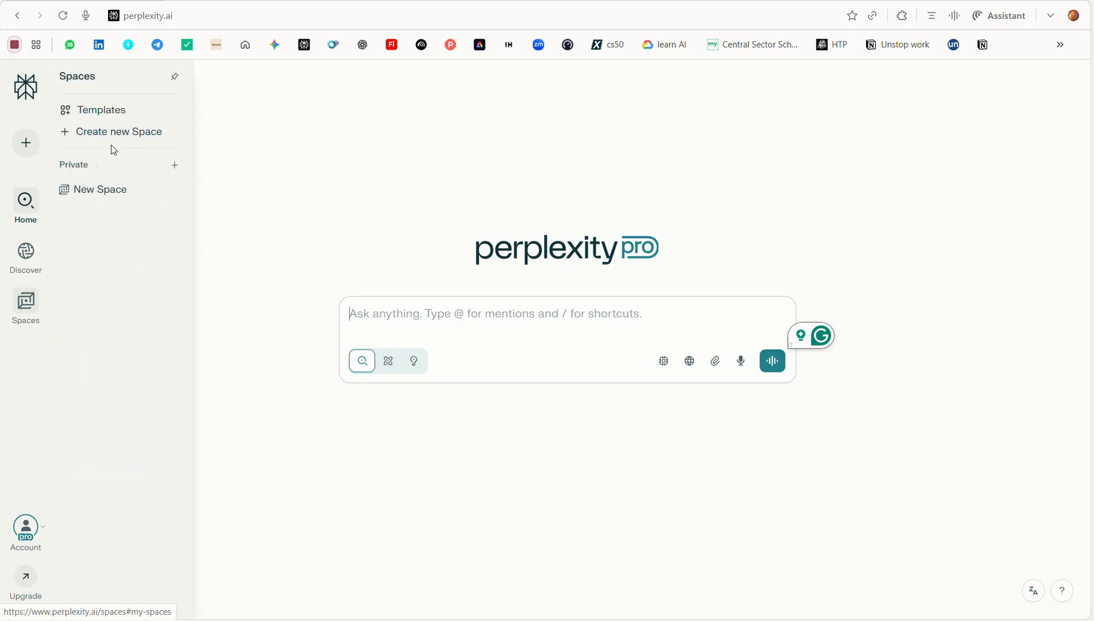
pyautogui.click(26, 533)
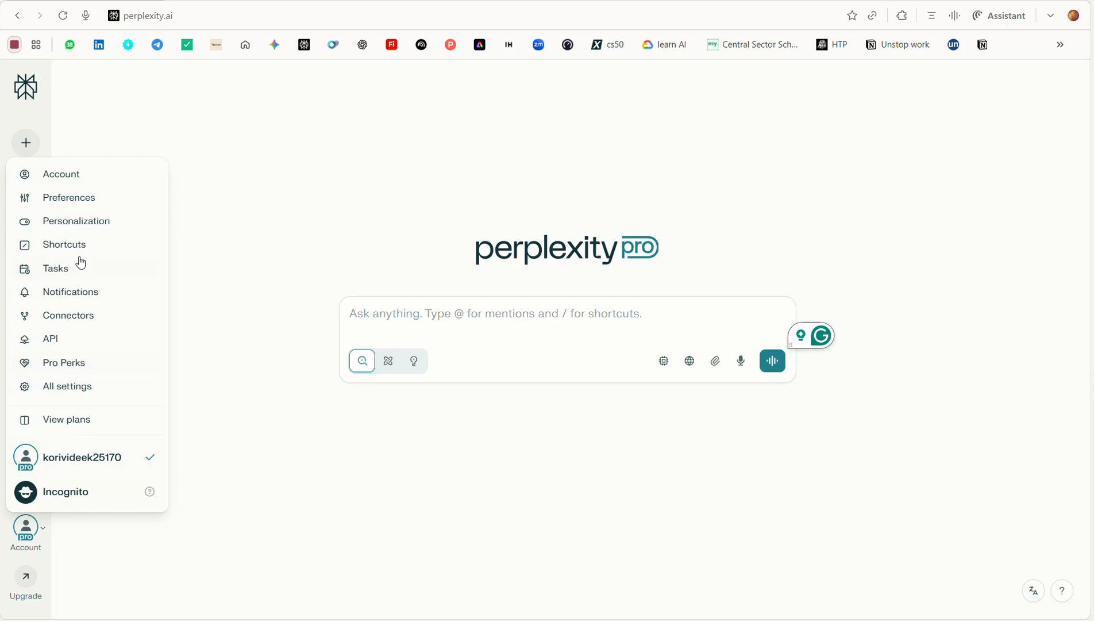
pyautogui.click(83, 276)
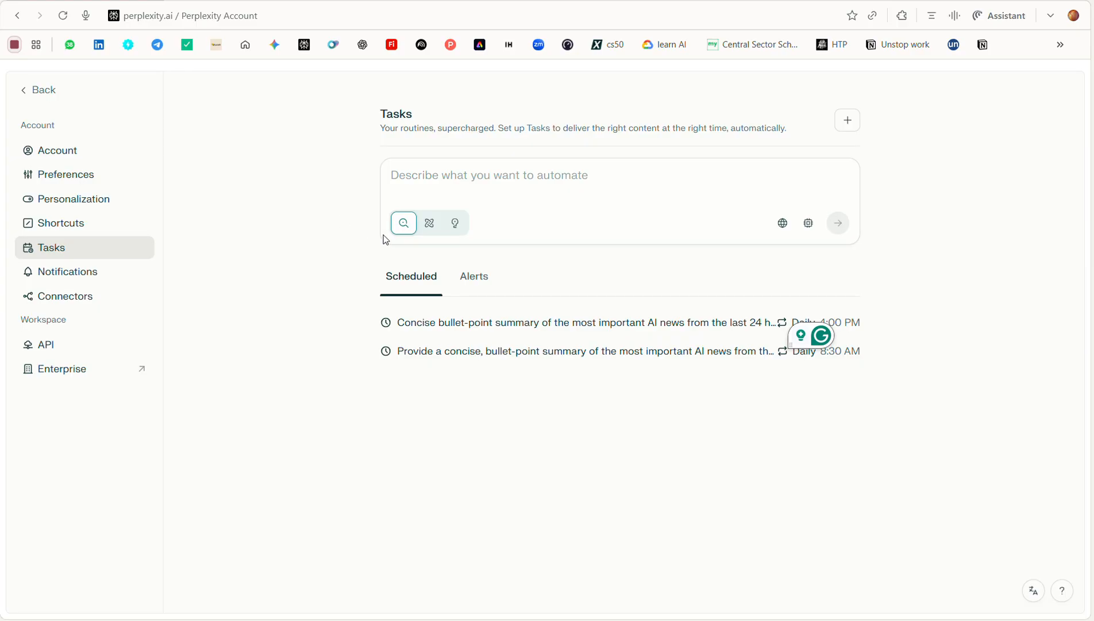
# Try each of the three modes for the new task description, ending on the third one
pyautogui.click(406, 229)
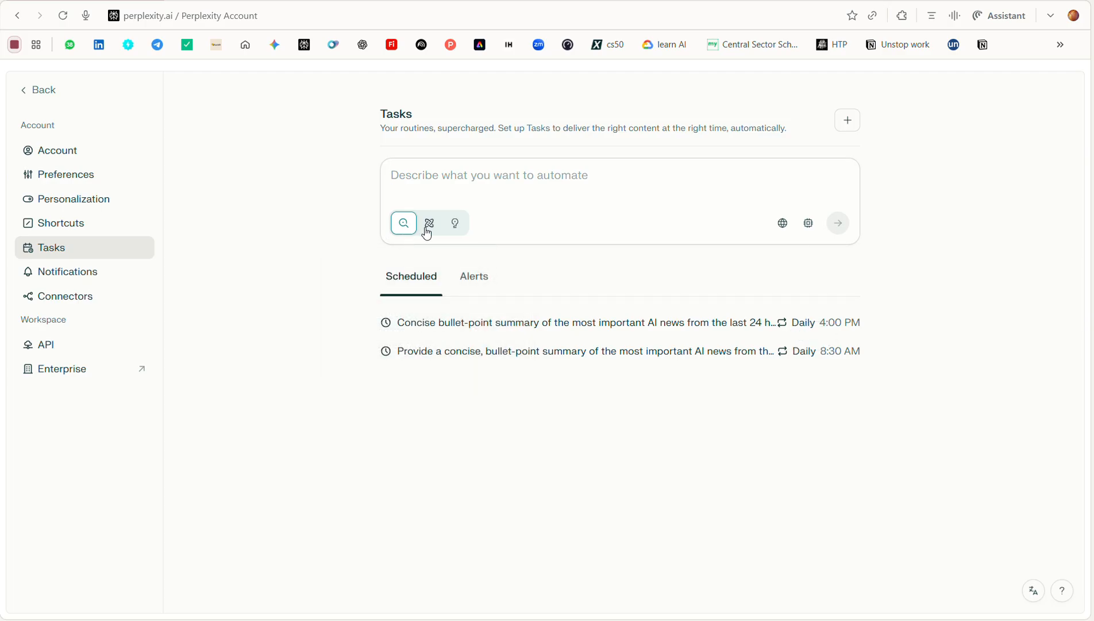
pyautogui.click(428, 231)
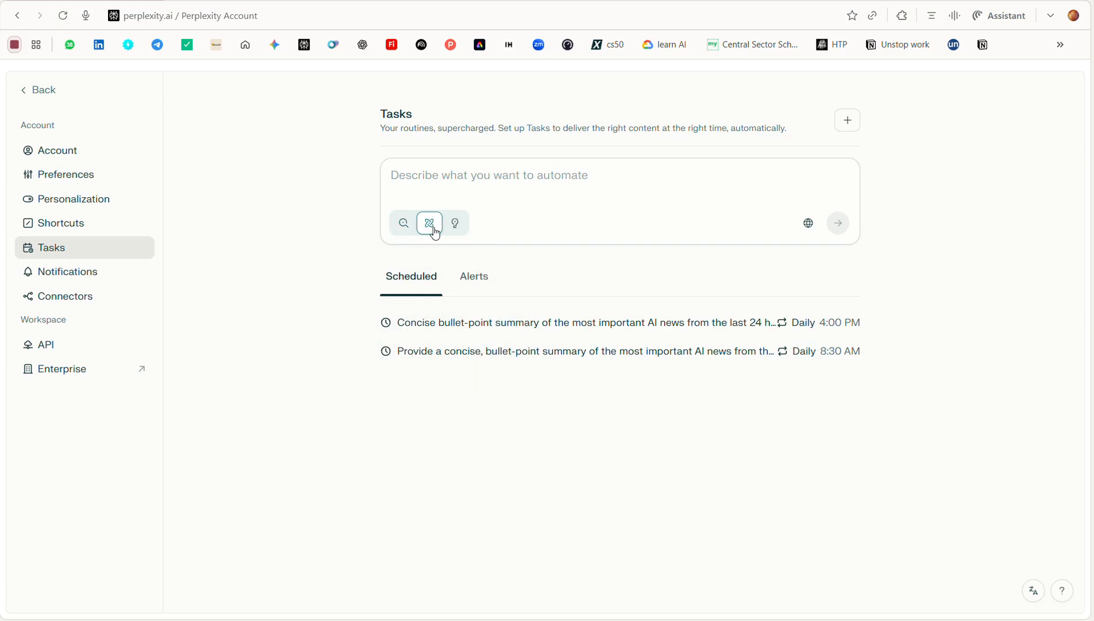
pyautogui.click(458, 230)
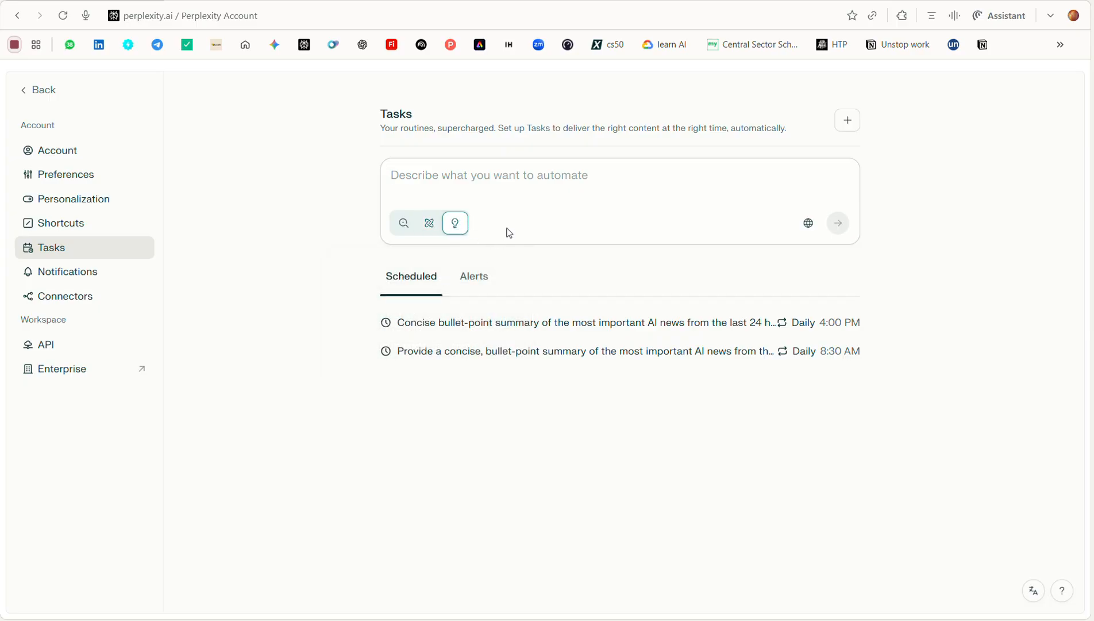
# Check the Alerts list, return to the scheduled tasks and open the one that runs daily at 8:30 AM
pyautogui.click(474, 277)
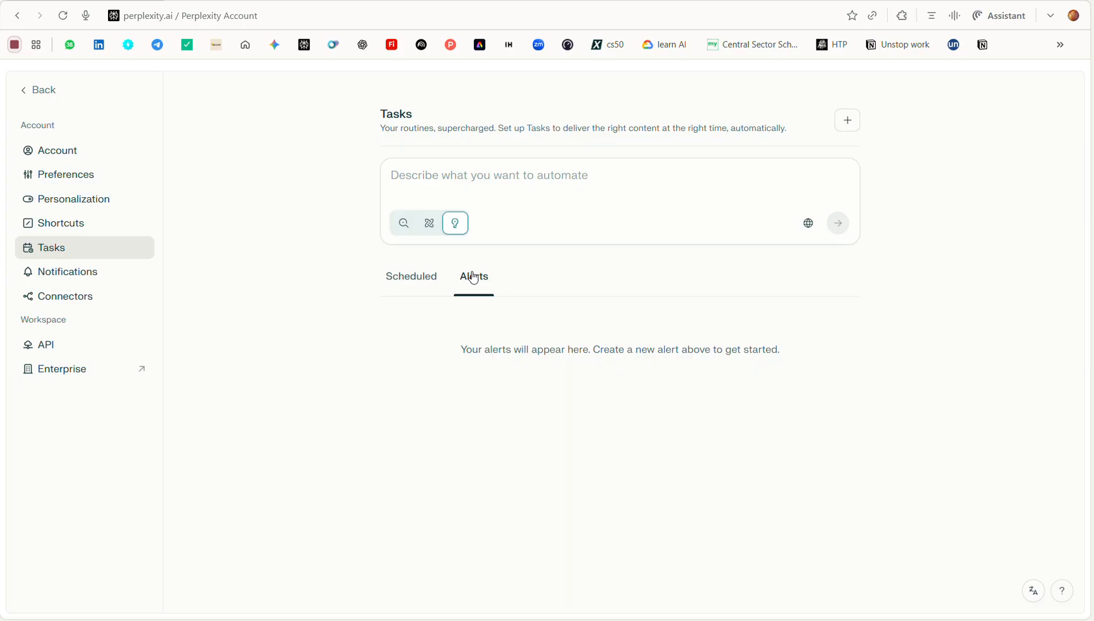
pyautogui.click(432, 278)
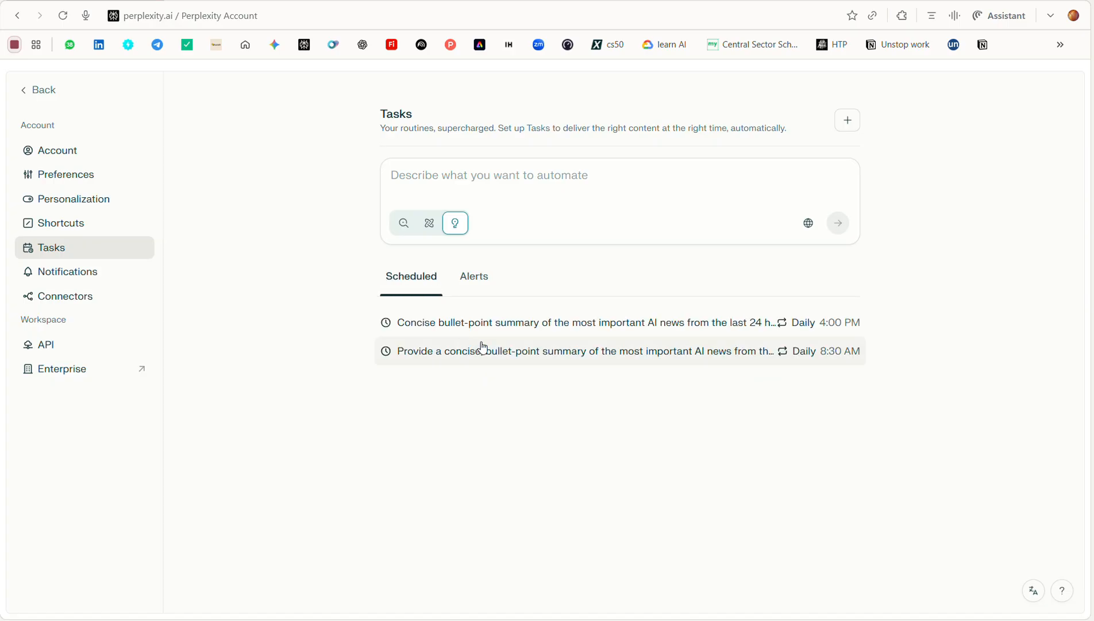
pyautogui.click(515, 355)
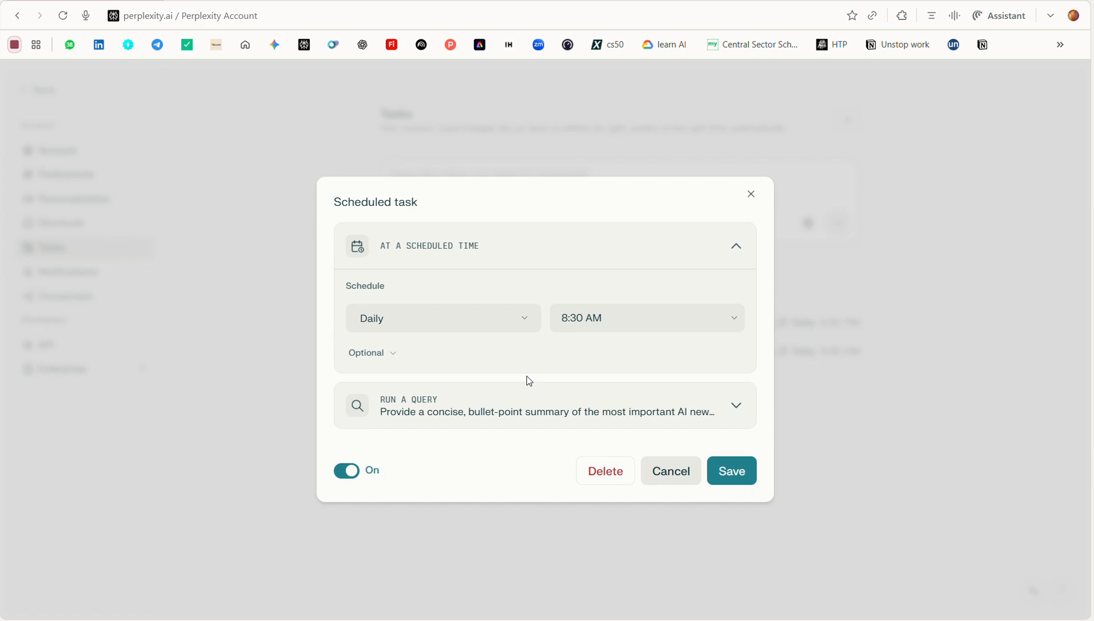
# Review the frequency and time choices, set the task's frequency to Once and show its optional settings
pyautogui.click(459, 322)
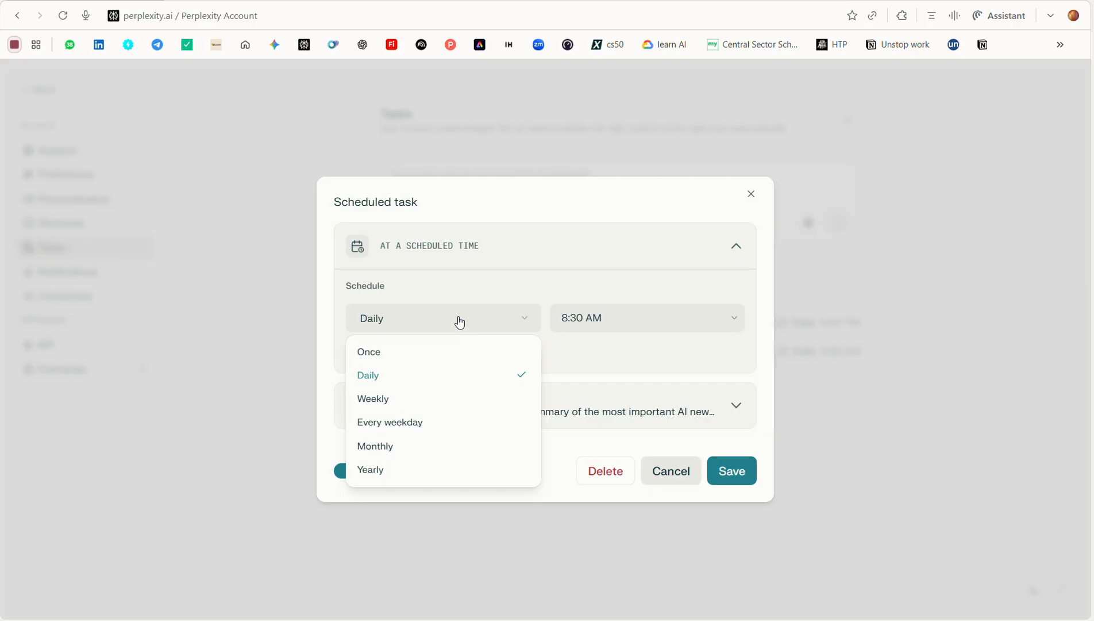
pyautogui.click(615, 326)
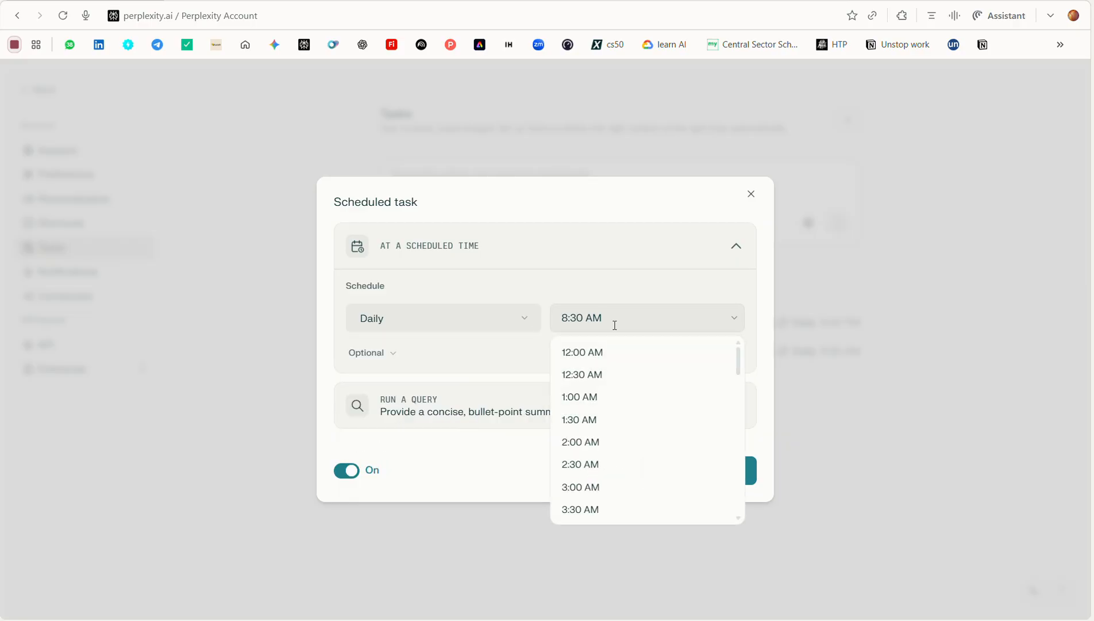
pyautogui.click(518, 315)
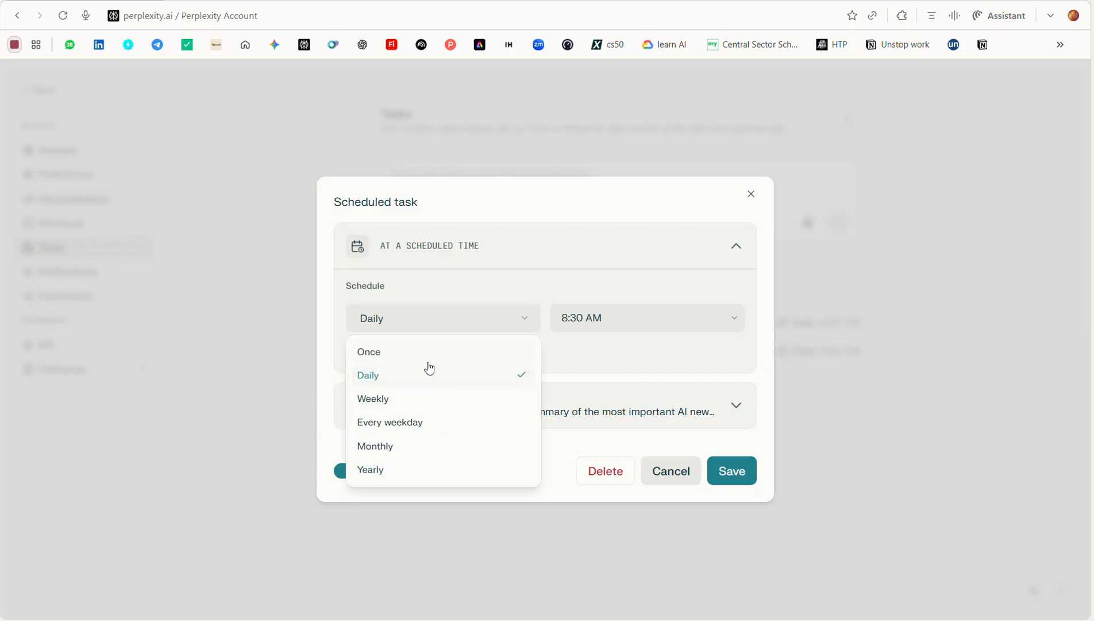
pyautogui.click(429, 365)
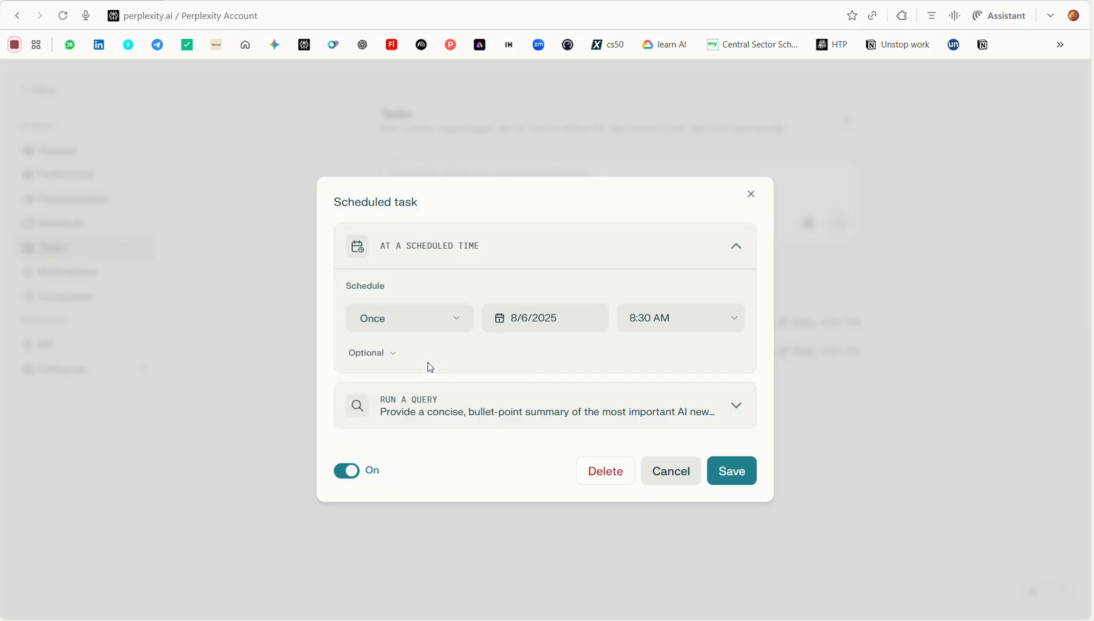
pyautogui.click(385, 355)
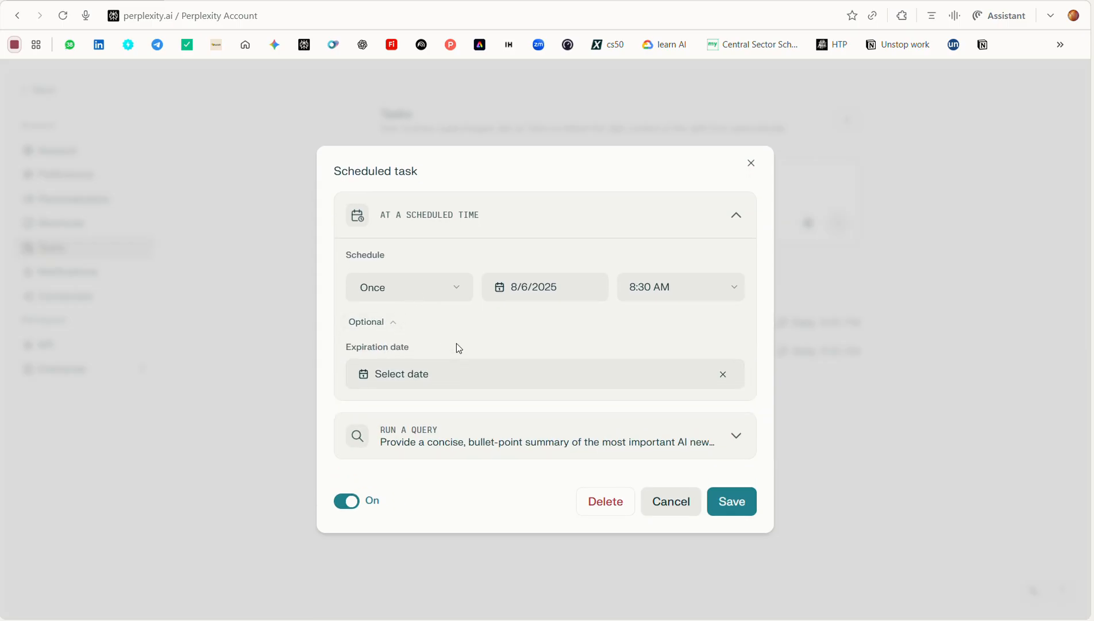
# Try the Daily, Weekly, Every weekday, Monthly and Yearly frequencies in turn and return the task to Daily
pyautogui.click(391, 297)
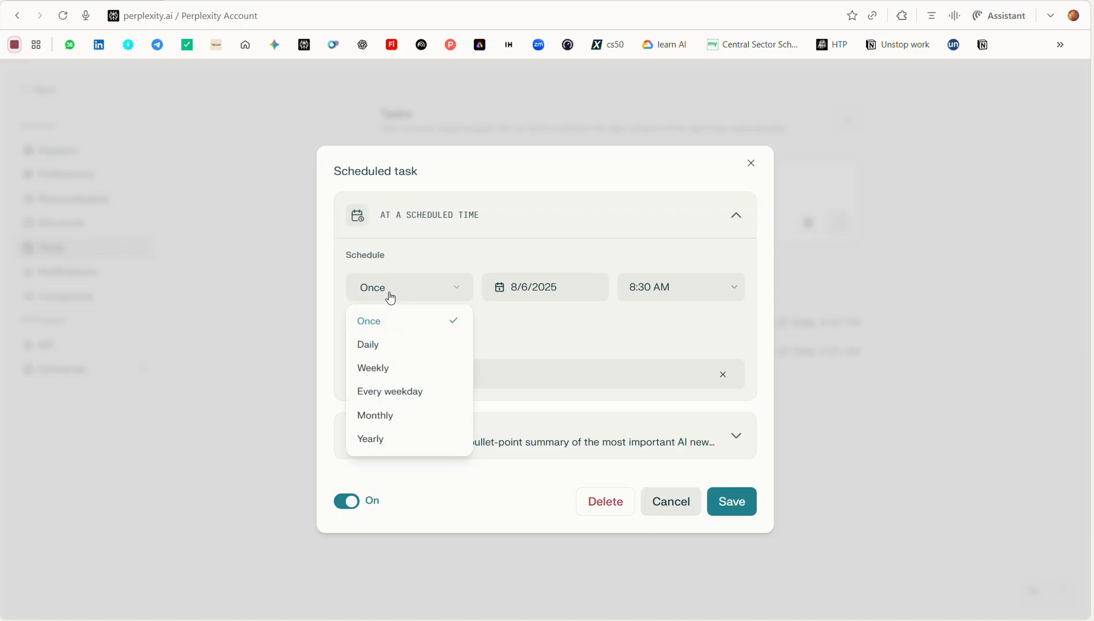
pyautogui.click(398, 354)
pyautogui.click(397, 286)
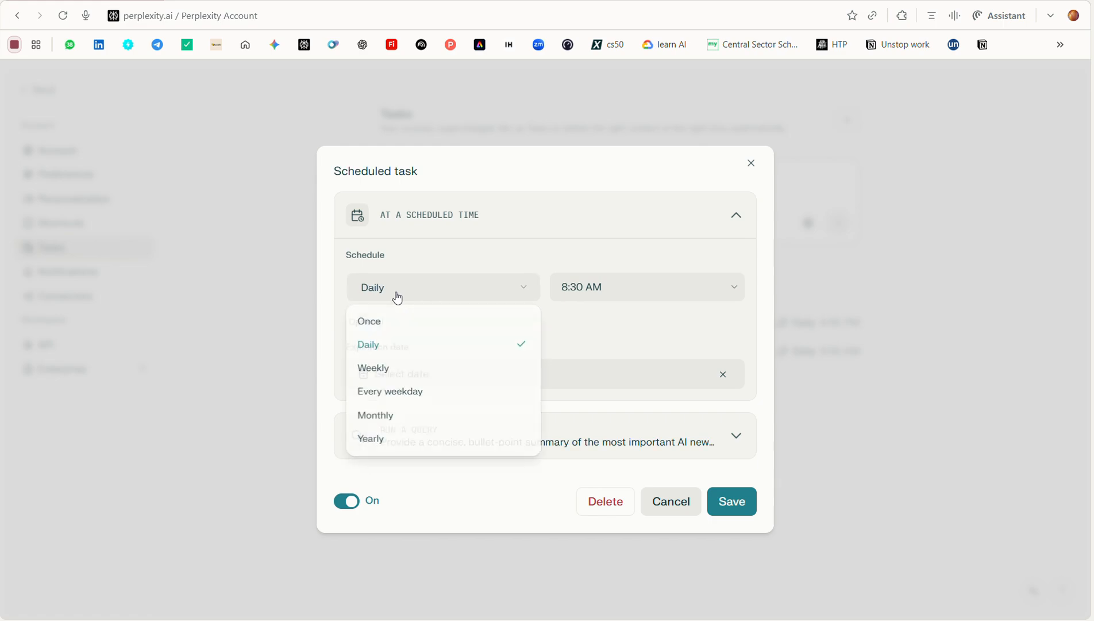
pyautogui.click(400, 375)
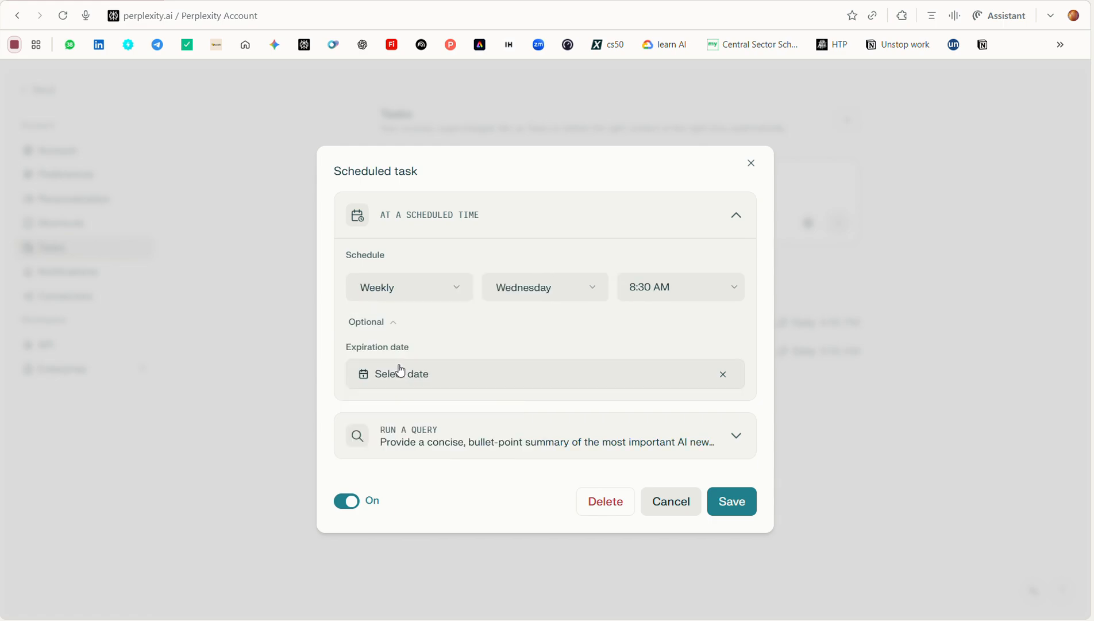
pyautogui.click(408, 288)
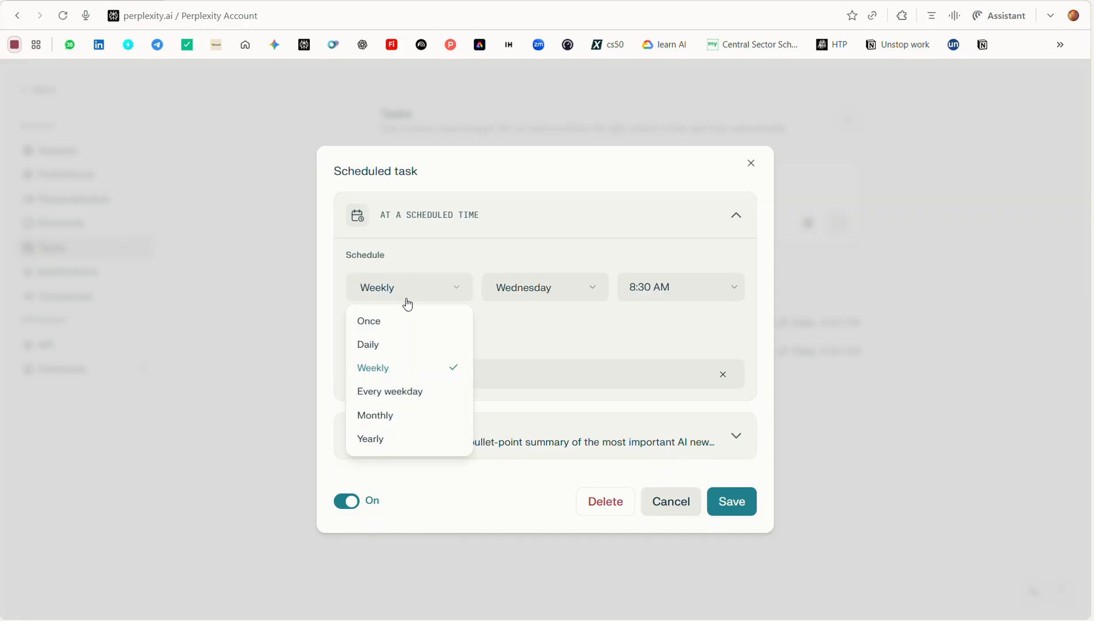
pyautogui.click(391, 401)
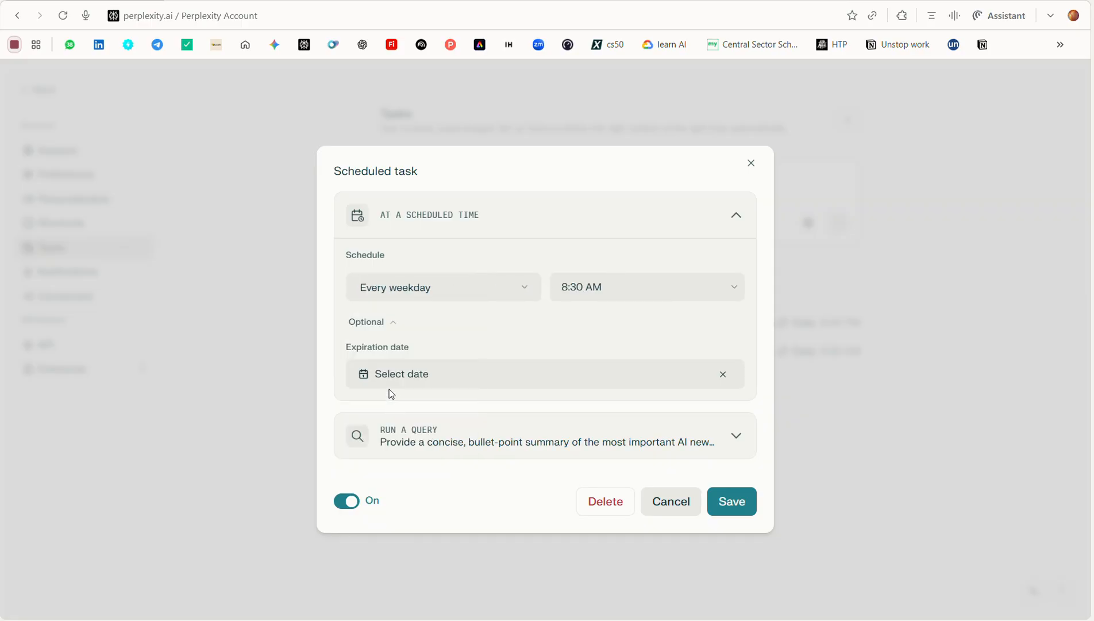
pyautogui.click(413, 290)
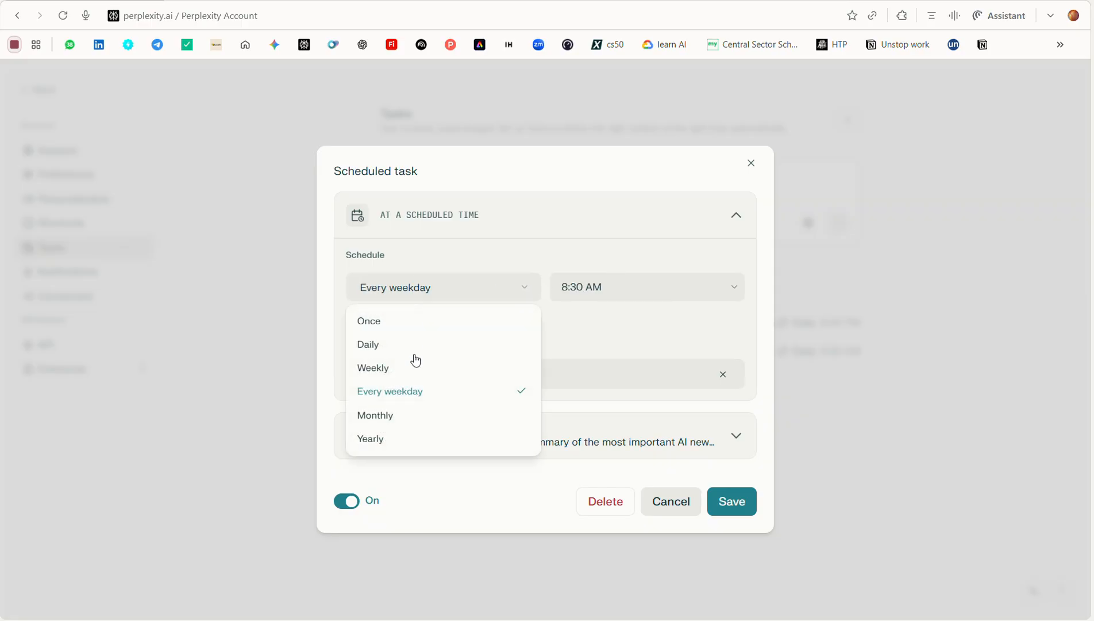
pyautogui.click(418, 415)
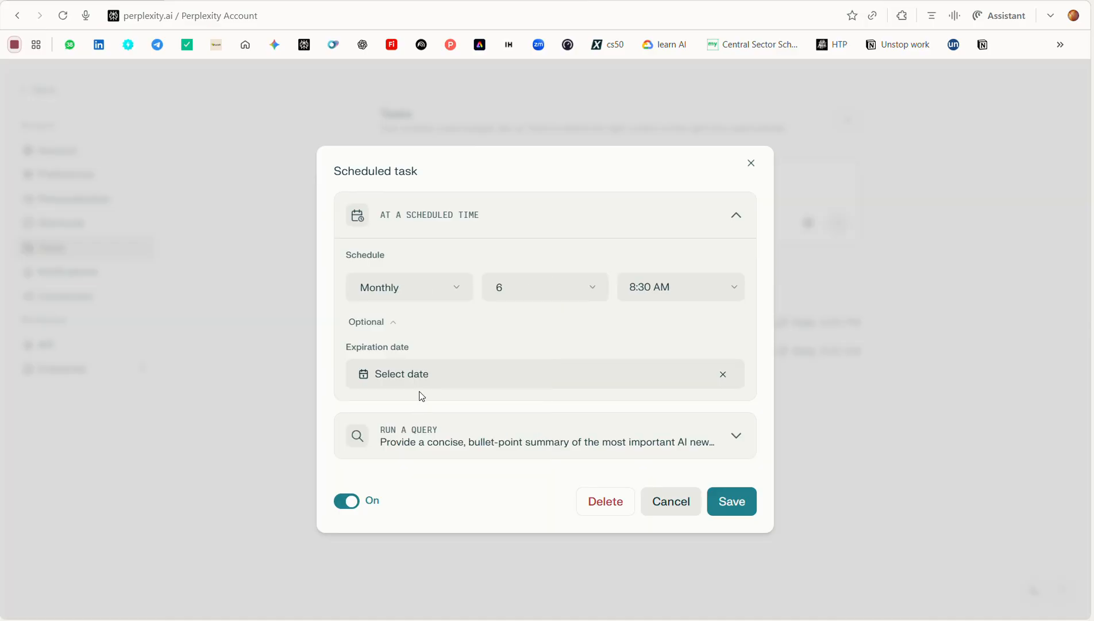
pyautogui.click(432, 293)
pyautogui.click(411, 437)
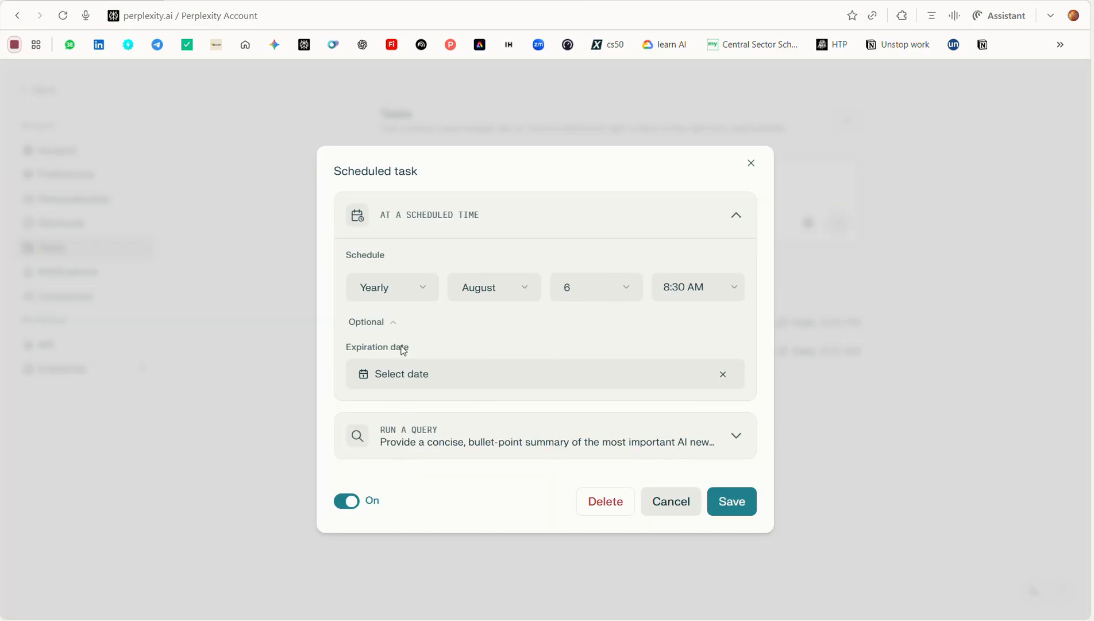
pyautogui.click(408, 294)
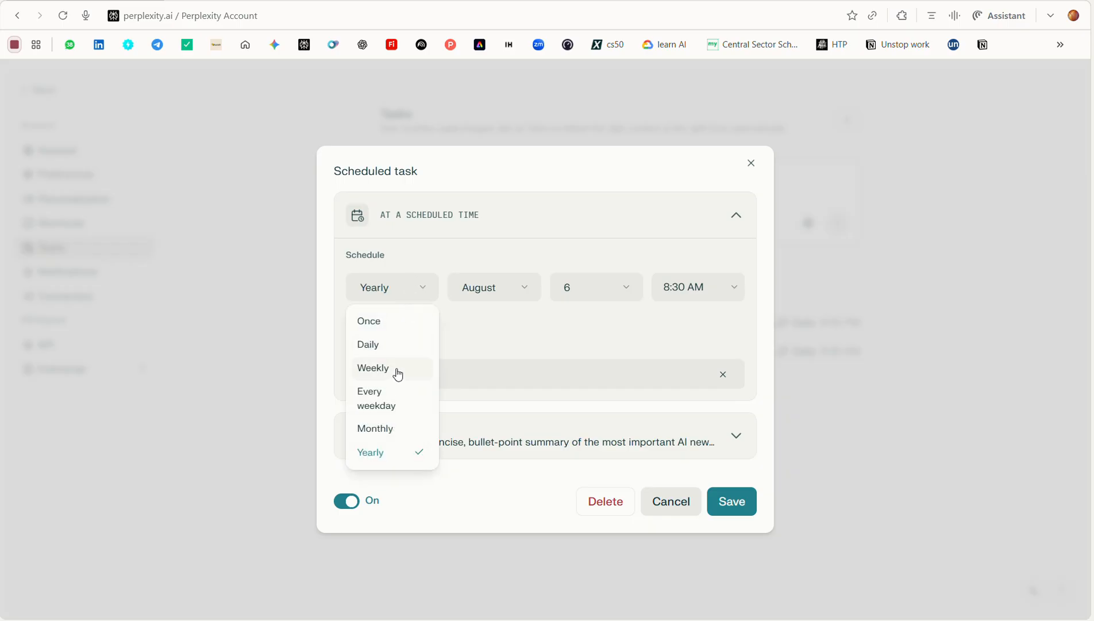
pyautogui.click(393, 352)
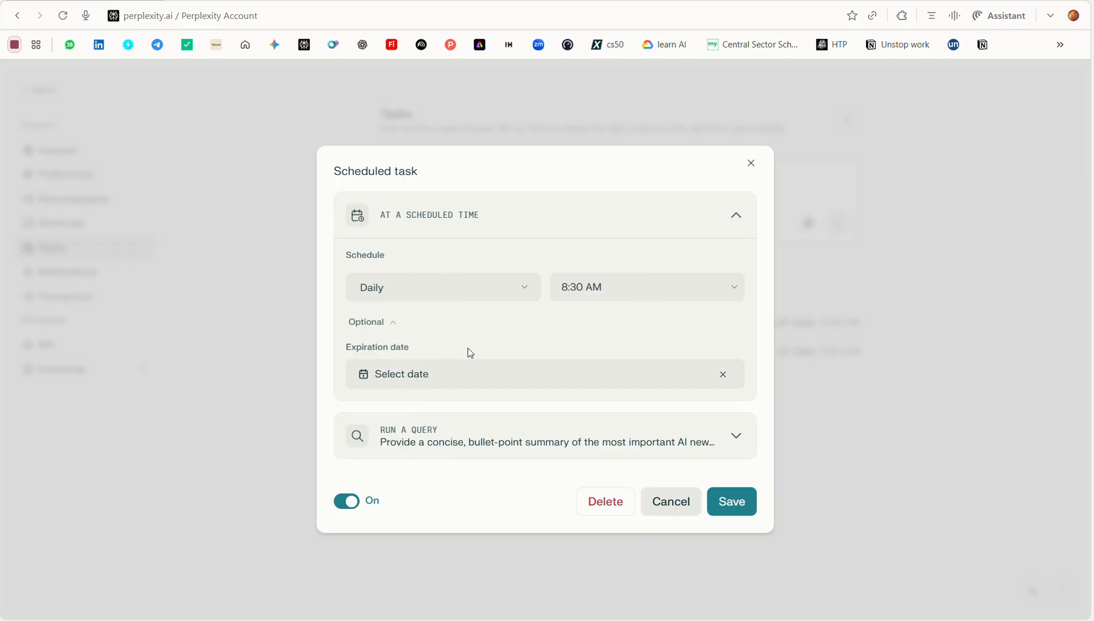
# View the calendar for the task's optional expiration date and close it without choosing a date
pyautogui.click(390, 326)
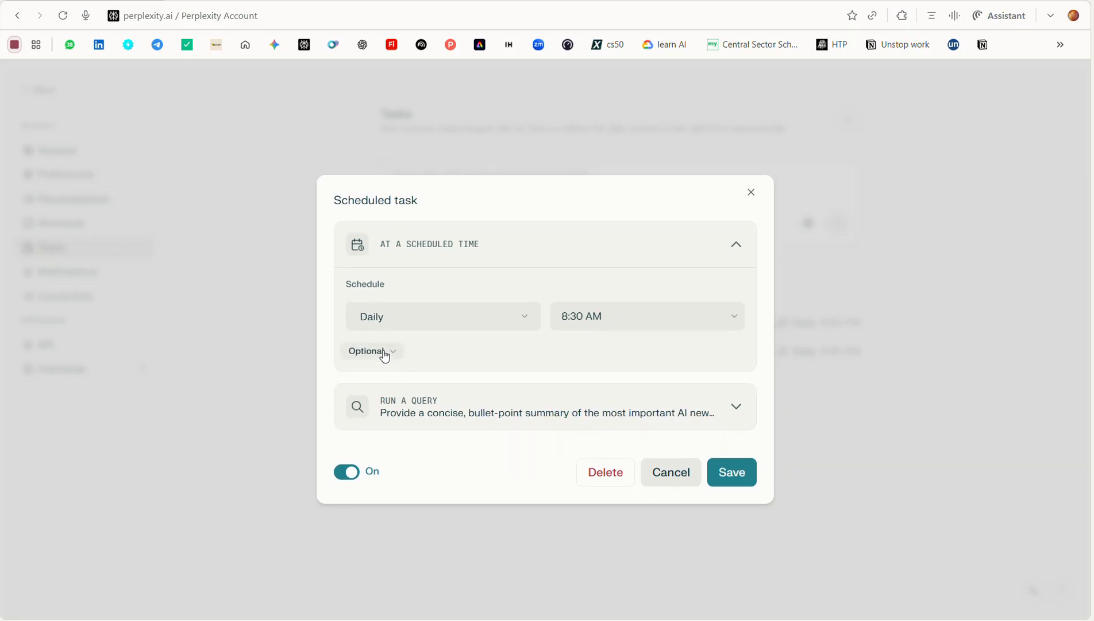
pyautogui.click(383, 351)
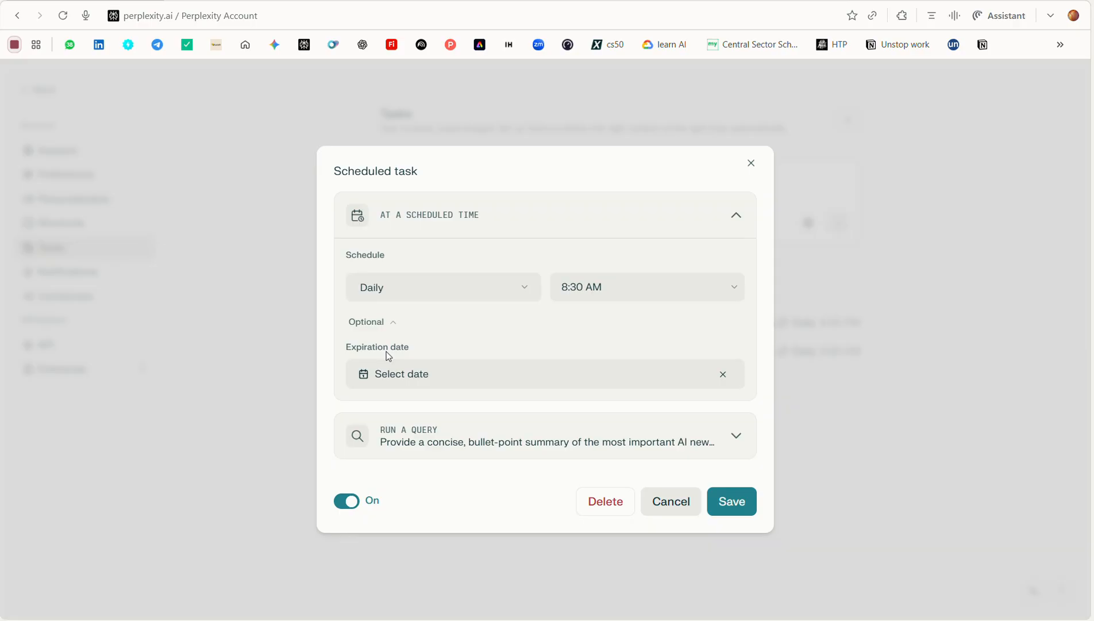
pyautogui.click(402, 366)
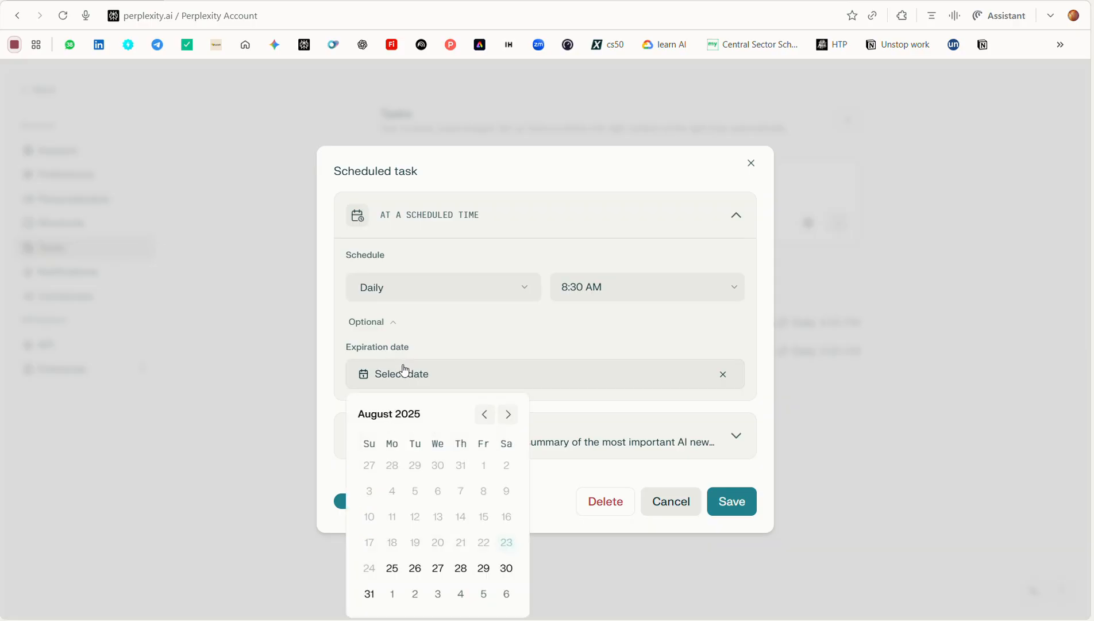
pyautogui.click(410, 372)
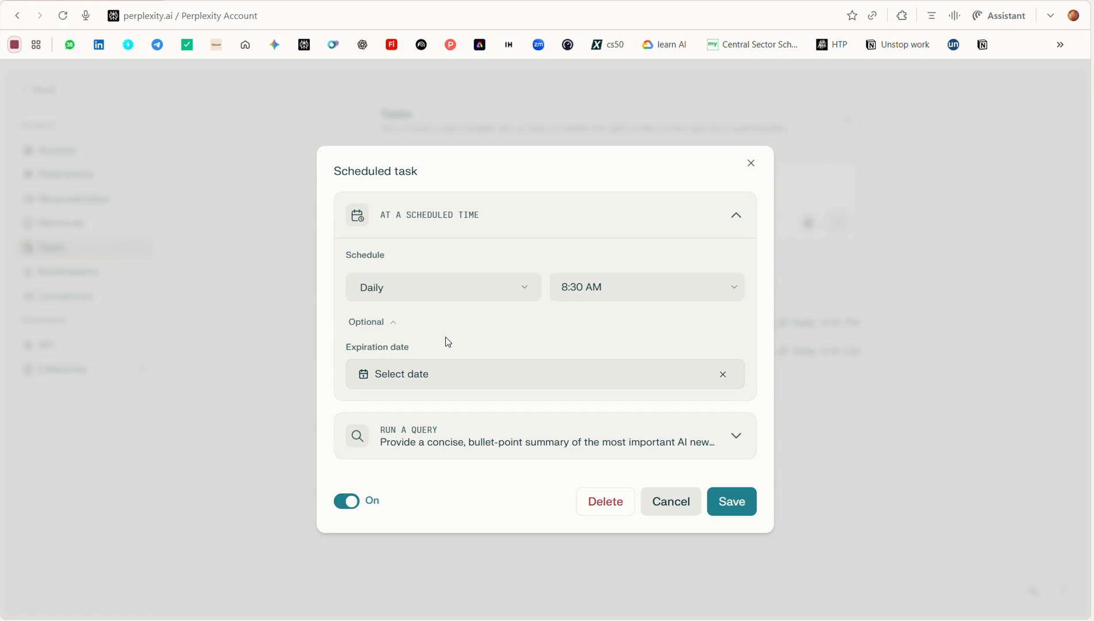
# Examine the full query instructions of the AI news task and close the task without saving
pyautogui.click(450, 444)
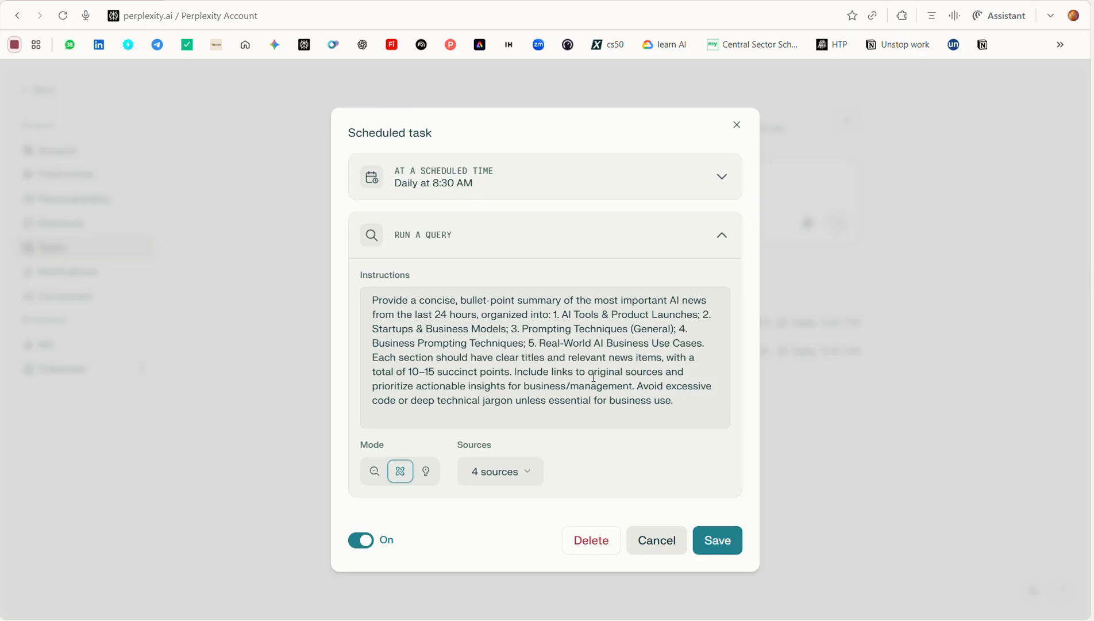
pyautogui.moveTo(672, 404); pyautogui.dragTo(370, 302)
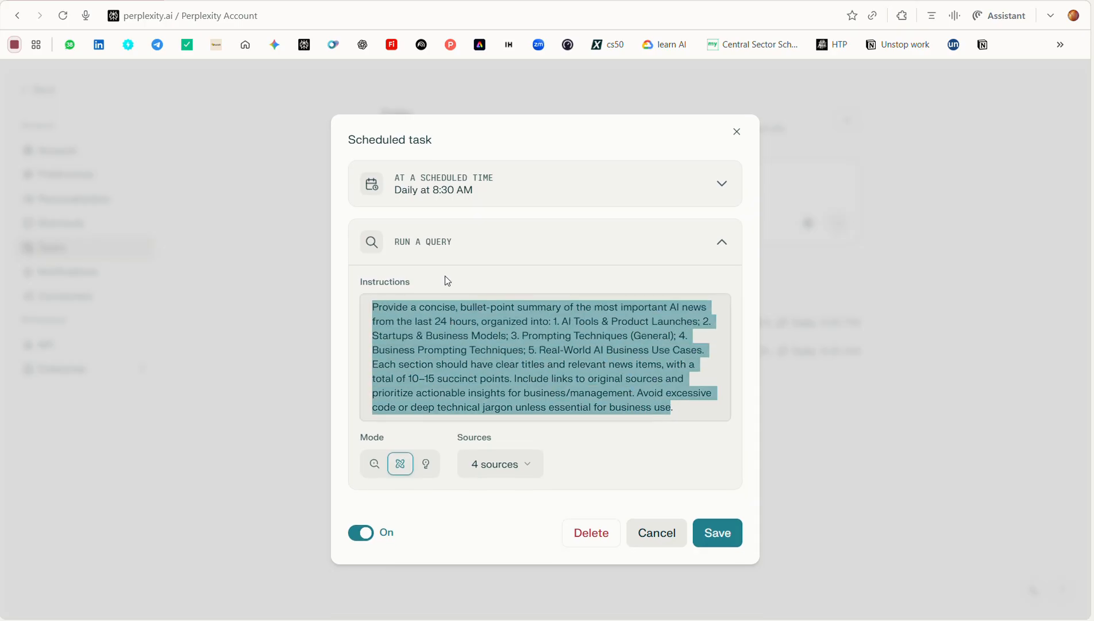
pyautogui.click(738, 131)
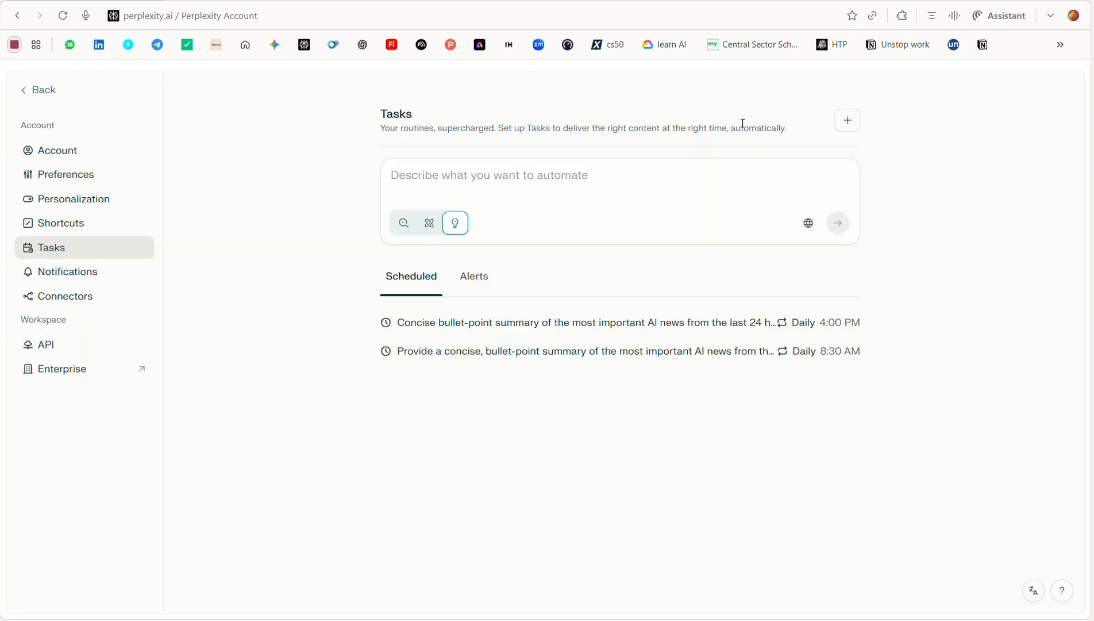
# Start a new task of the Scheduled type from the Tasks page
pyautogui.click(636, 164)
pyautogui.click(849, 121)
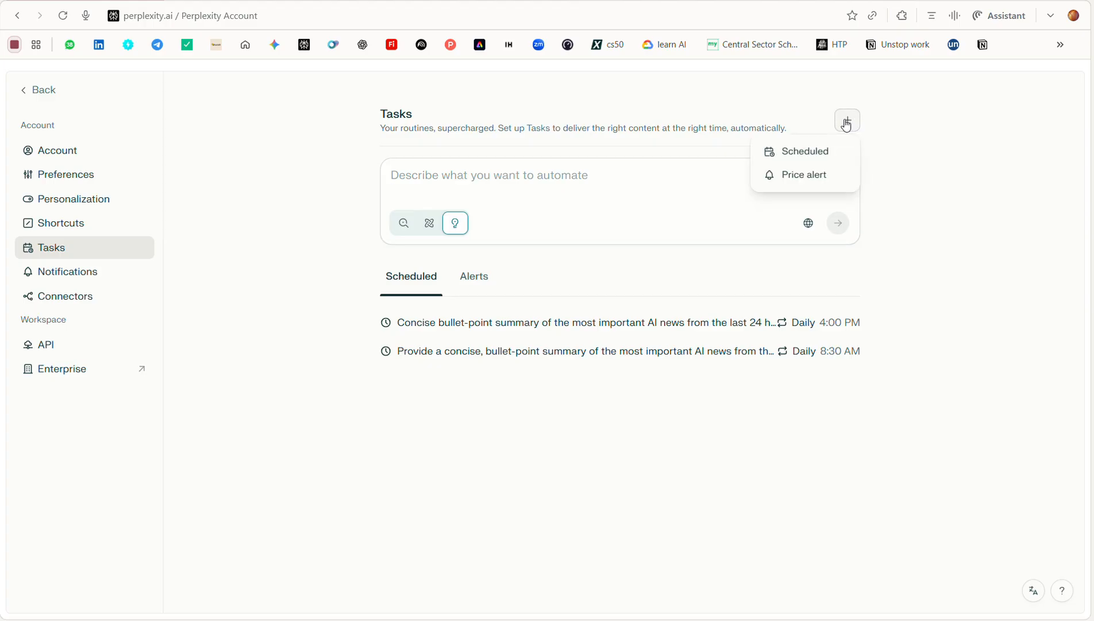
pyautogui.click(782, 154)
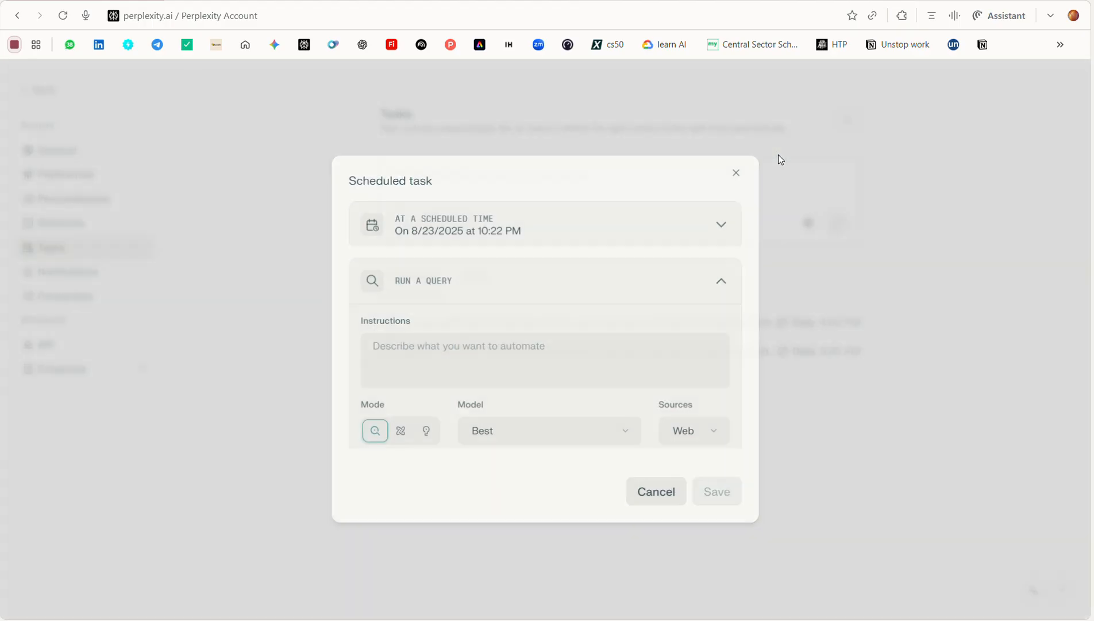
# Set the new task's schedule to Weekly on Sunday at 10:00 AM
pyautogui.click(545, 241)
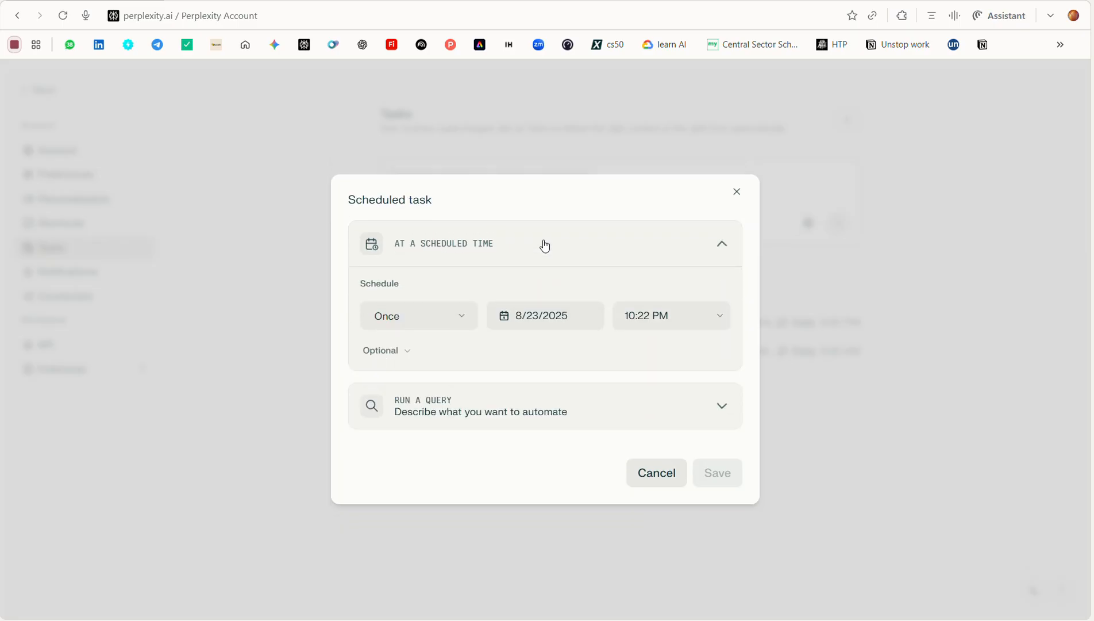
pyautogui.click(423, 316)
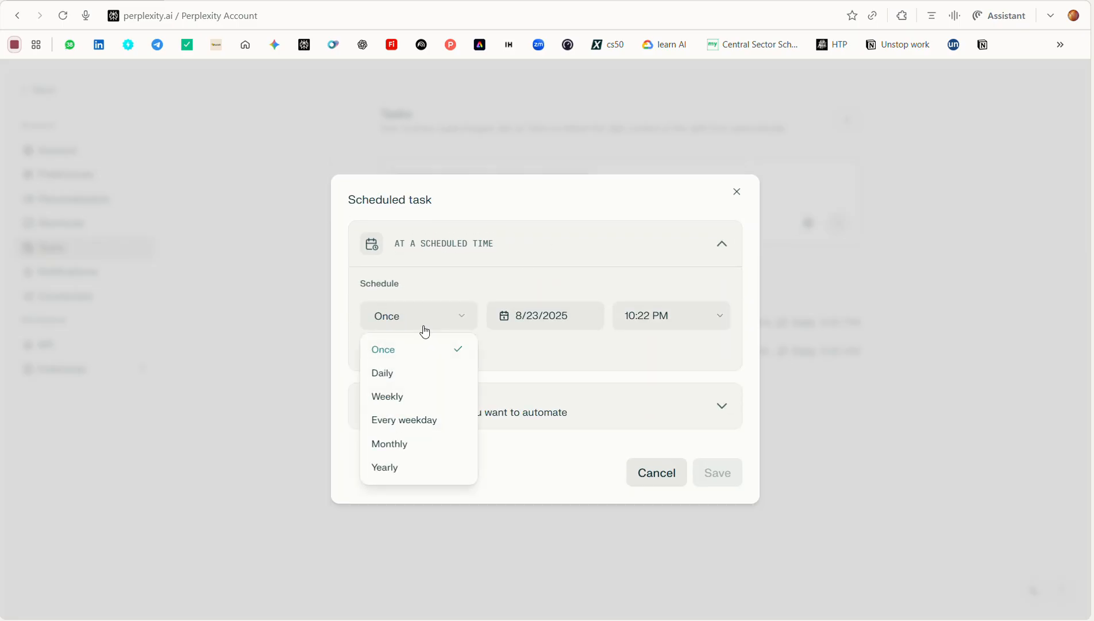
pyautogui.click(414, 404)
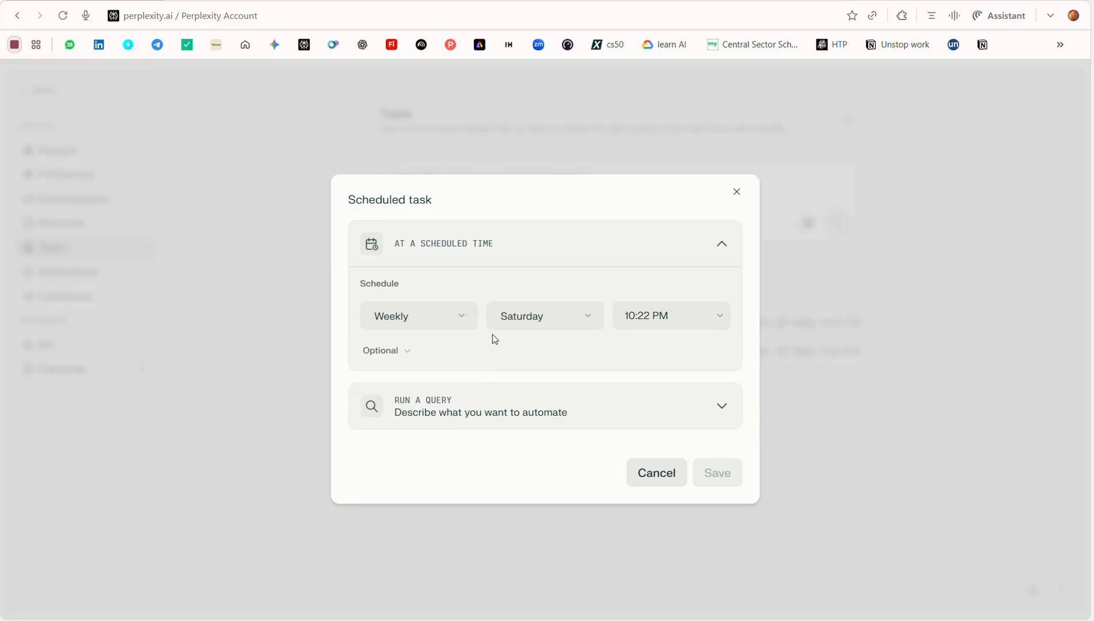
pyautogui.click(517, 328)
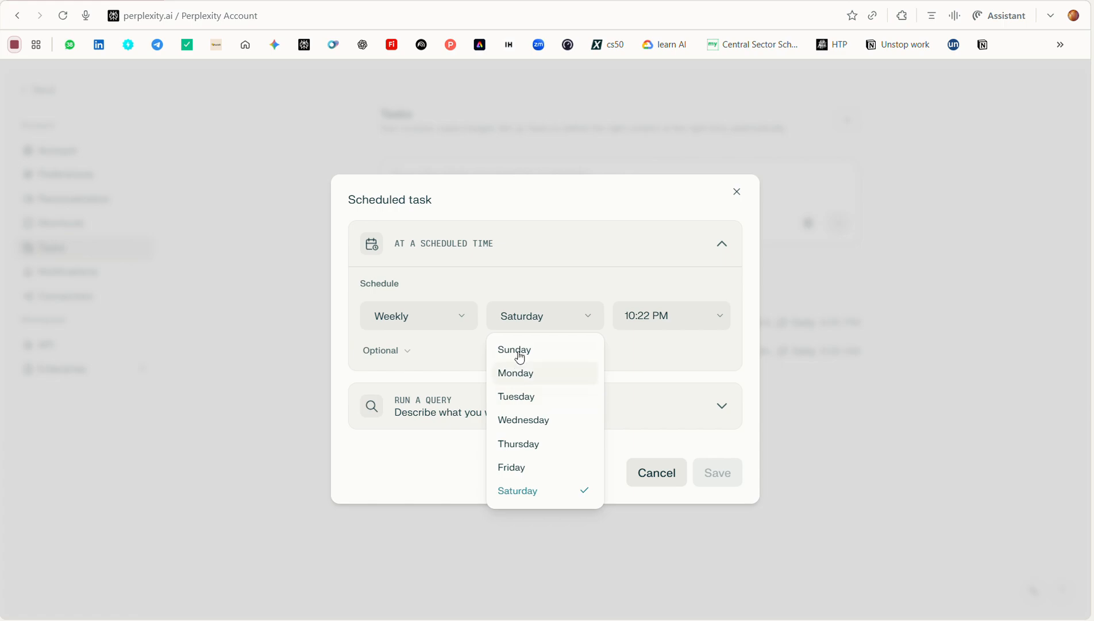
pyautogui.click(520, 348)
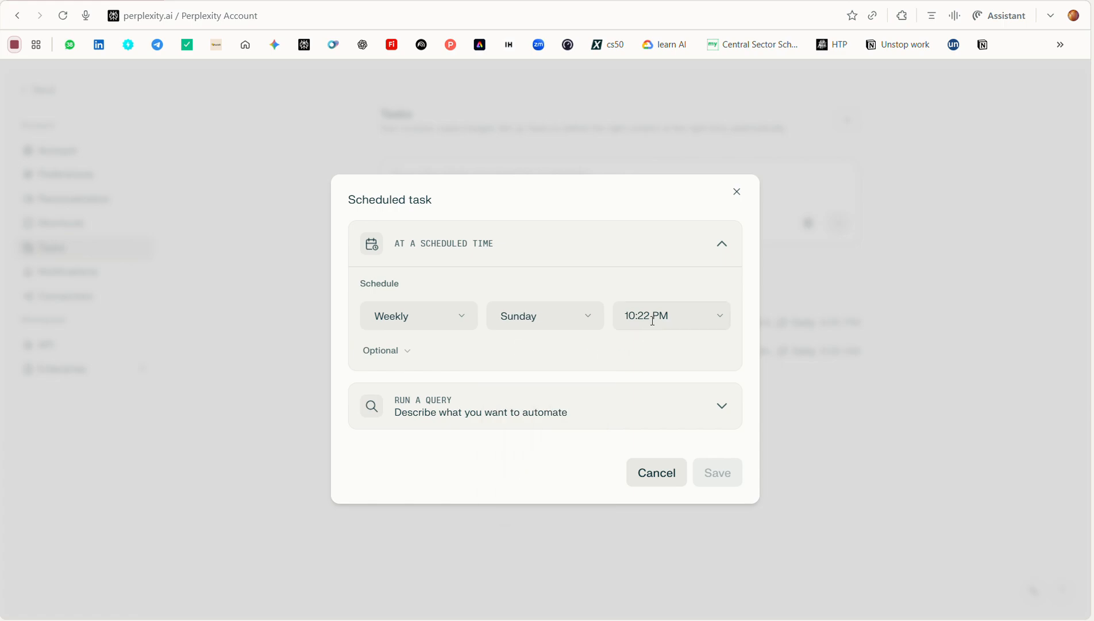
pyautogui.click(653, 320)
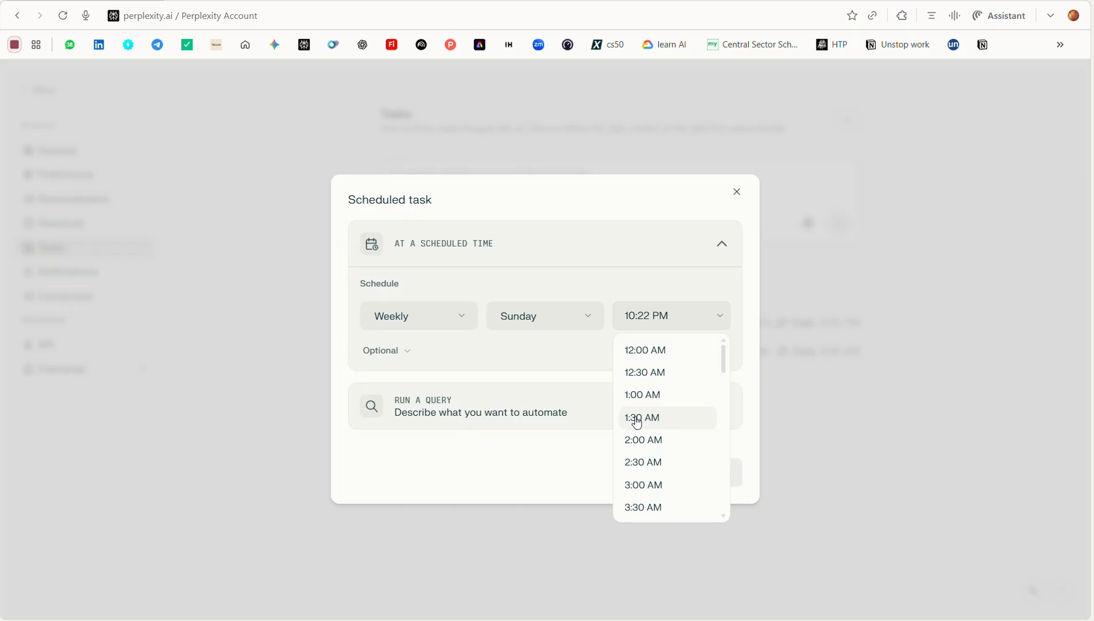
pyautogui.scroll(-3, 637, 422)
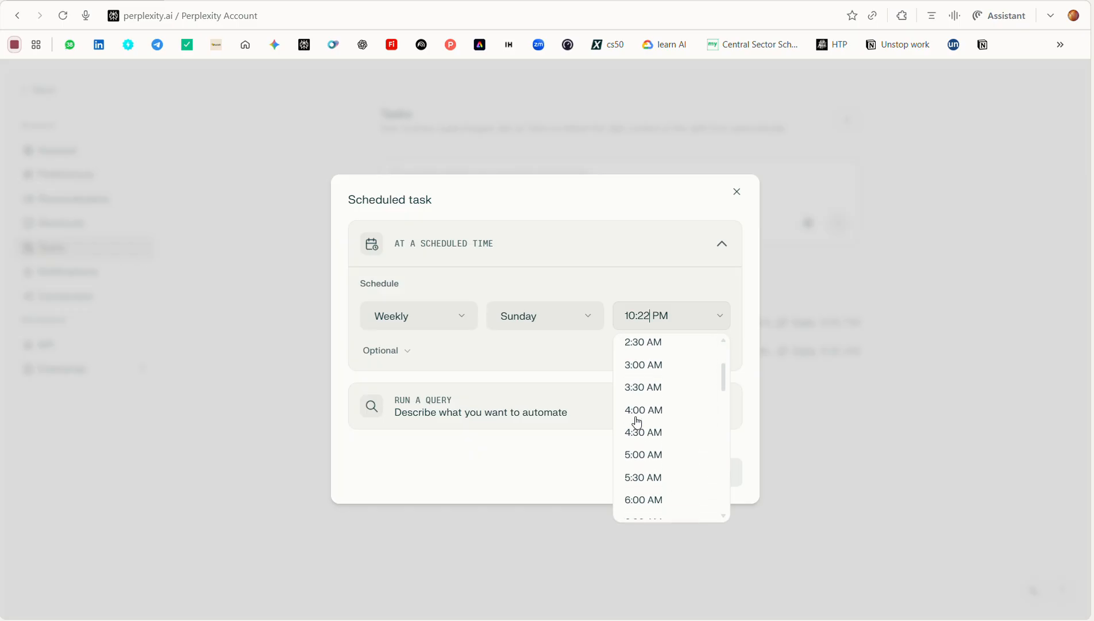
pyautogui.scroll(-3, 647, 457)
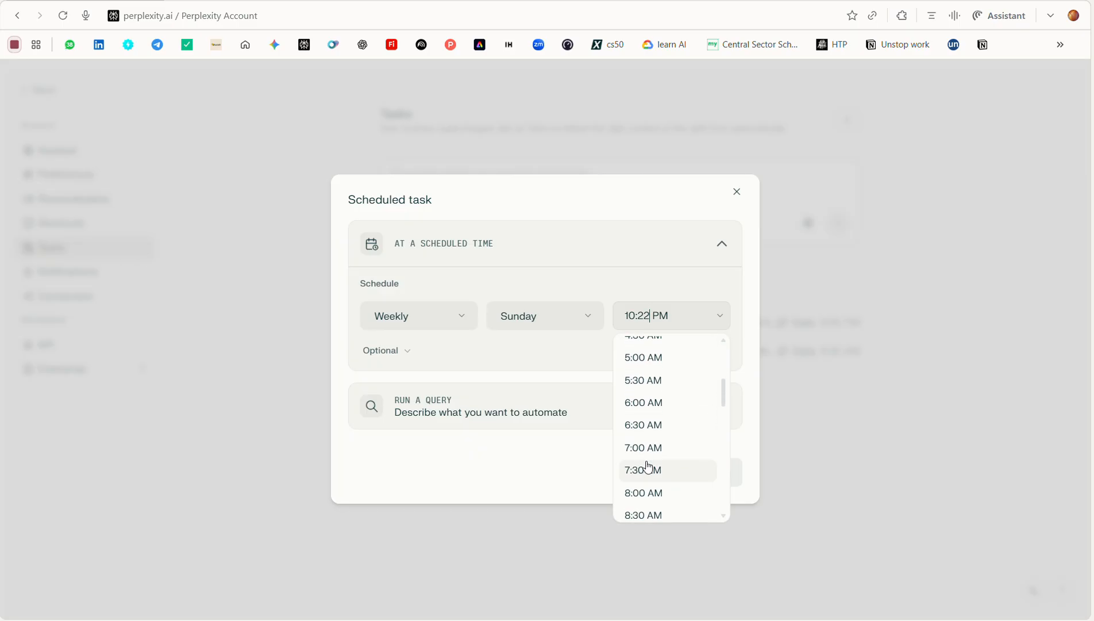
pyautogui.scroll(-5, 648, 466)
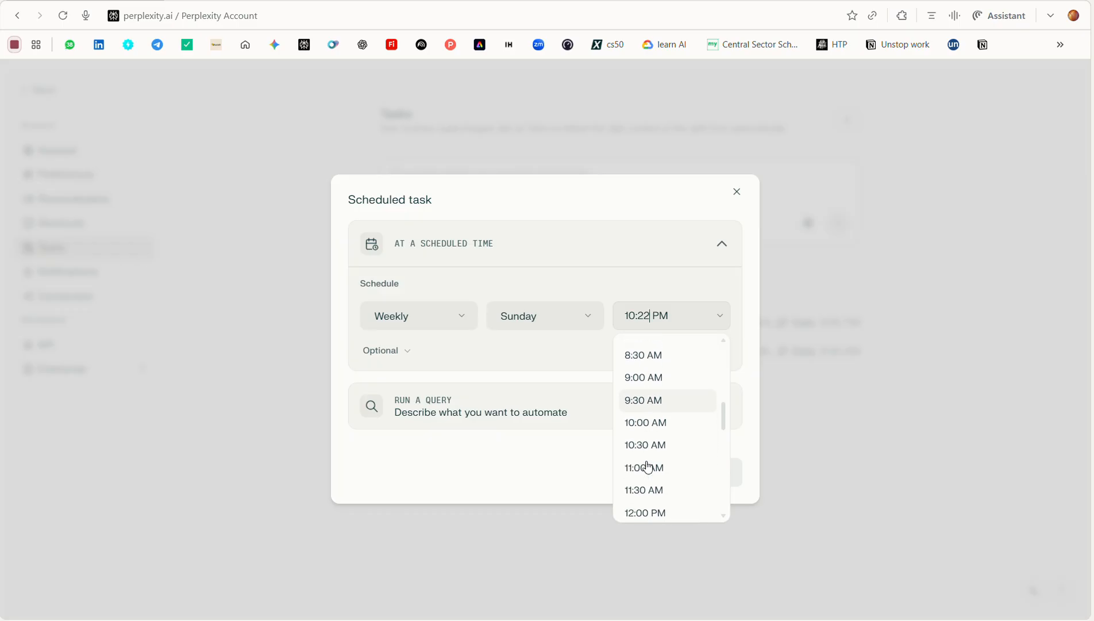
pyautogui.click(653, 424)
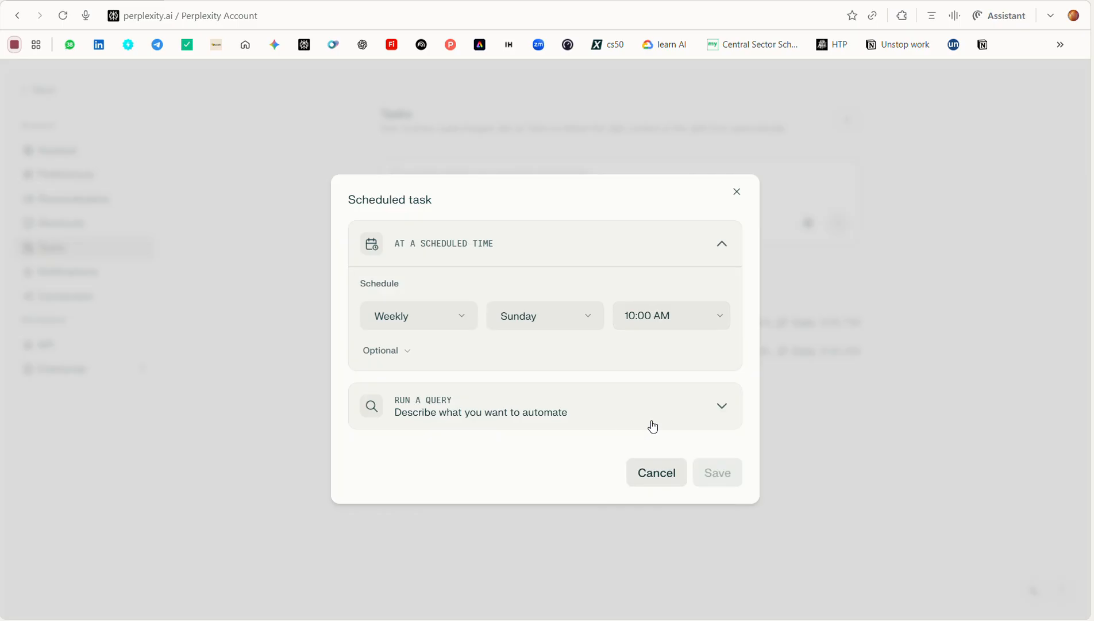
# Choose the lightbulb mode for the task's query and paste the AI news summary prompt as its instructions
pyautogui.click(450, 412)
pyautogui.click(447, 347)
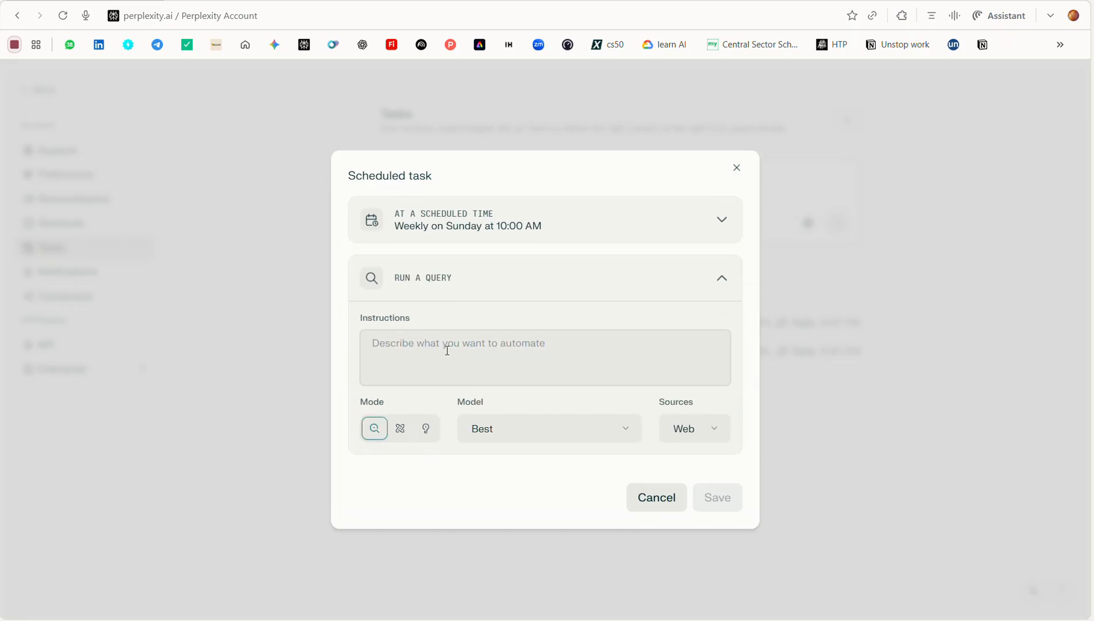
pyautogui.hotkey('ctrl', 'v')
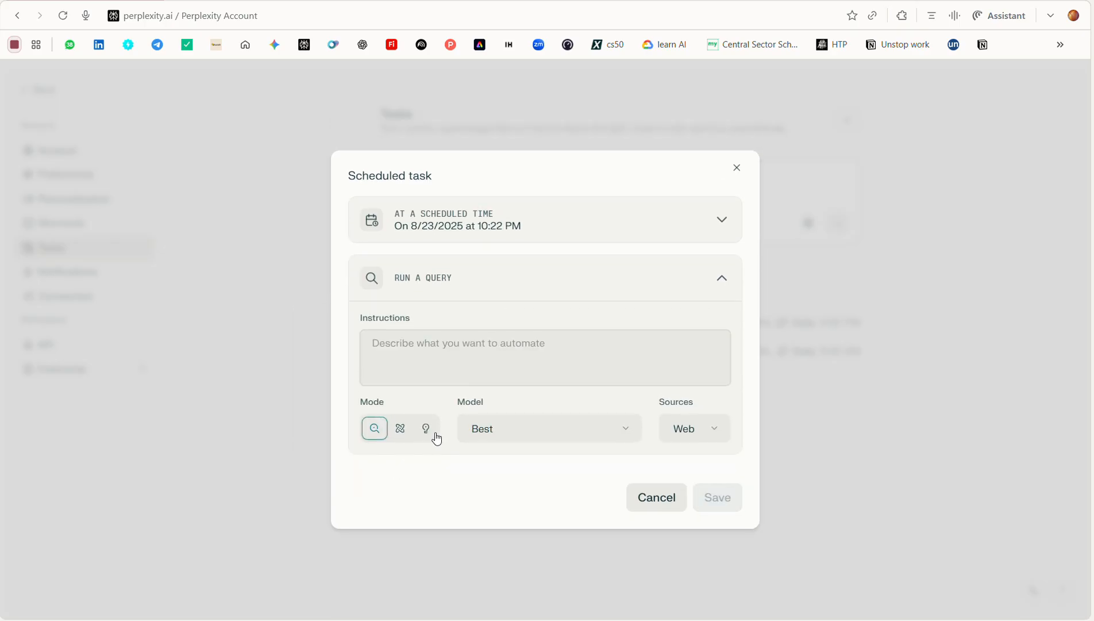
pyautogui.click(425, 429)
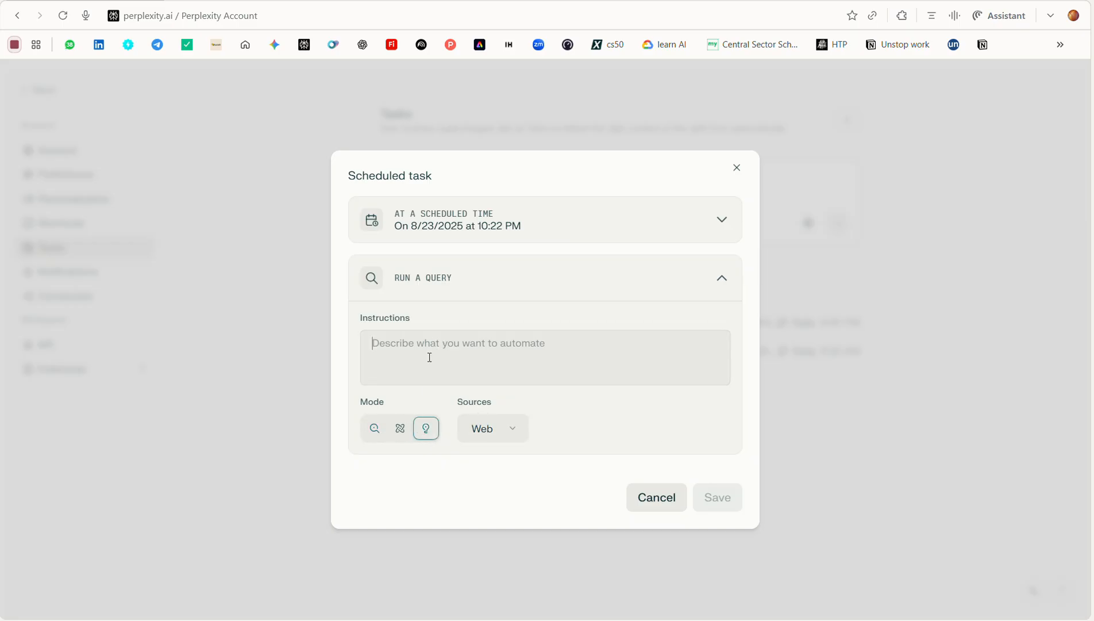
pyautogui.hotkey('ctrl', 'v')
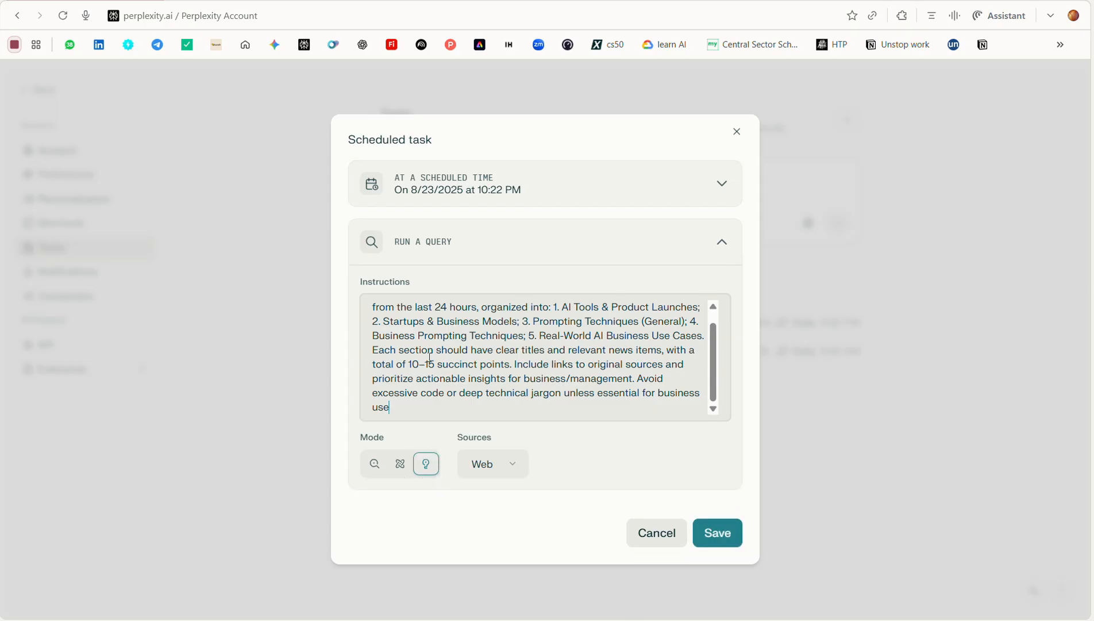
# Enable Academic, Social and Finance as sources in addition to Web and save the scheduled task
pyautogui.click(511, 471)
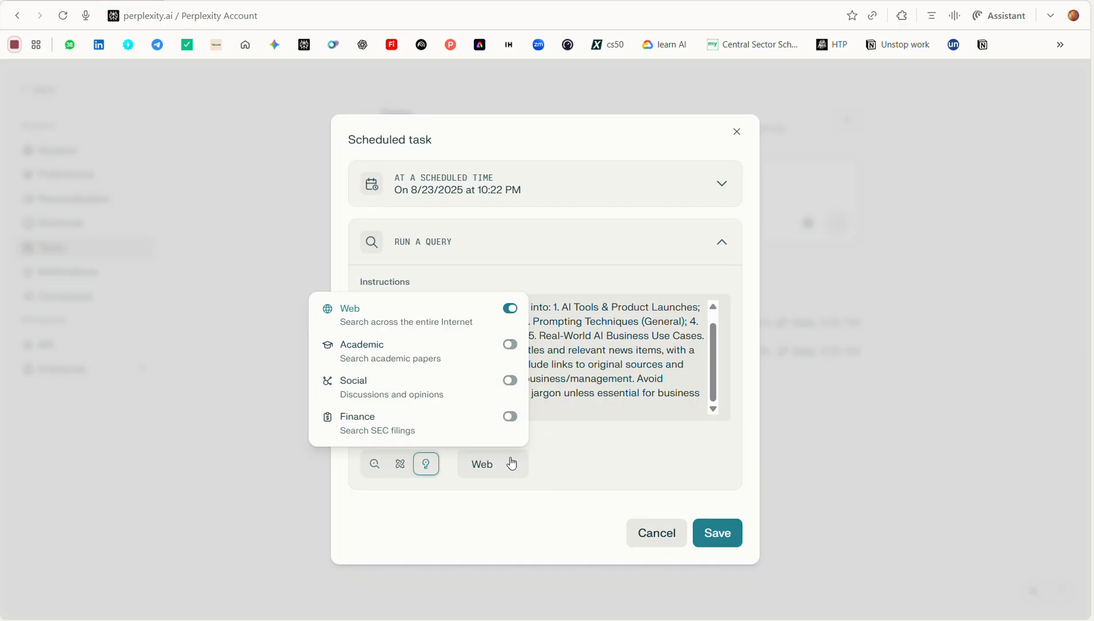
pyautogui.click(509, 344)
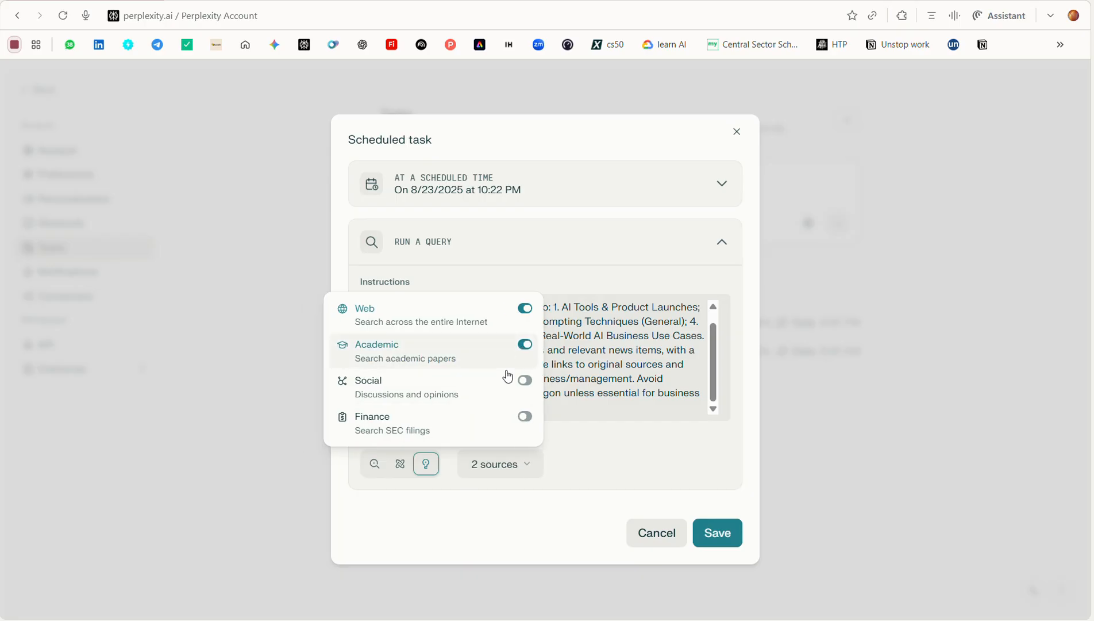
pyautogui.click(524, 379)
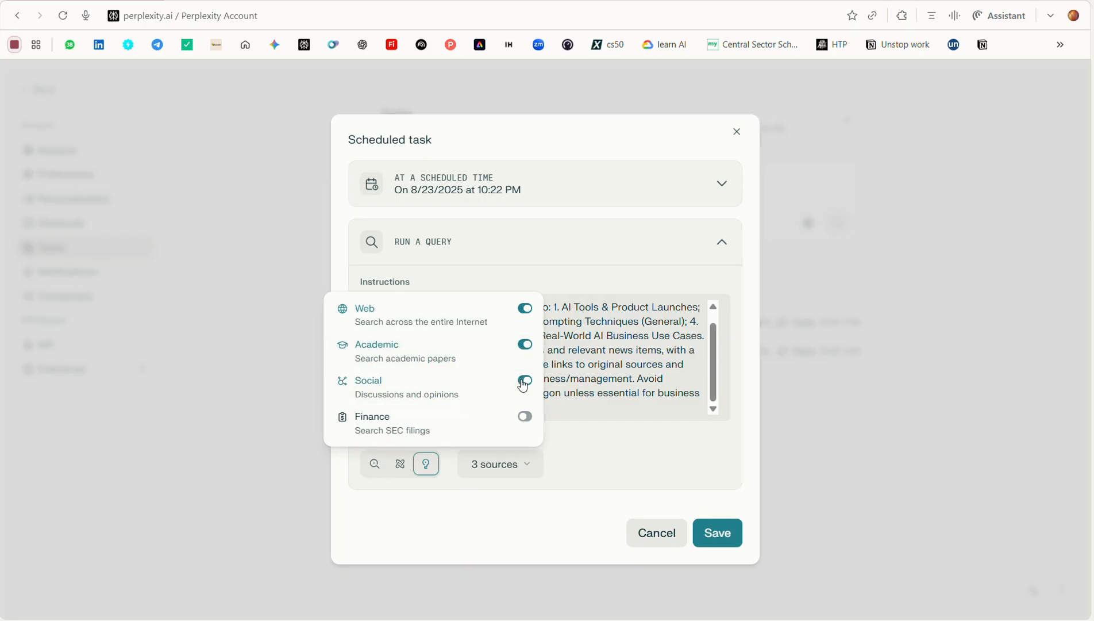
pyautogui.click(523, 420)
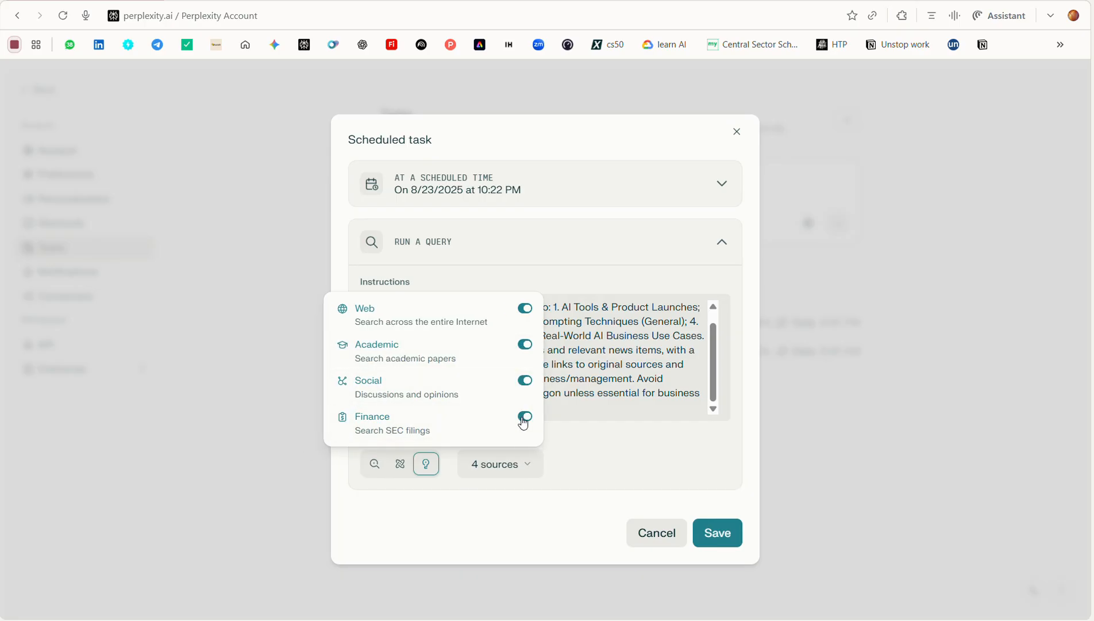
pyautogui.click(611, 455)
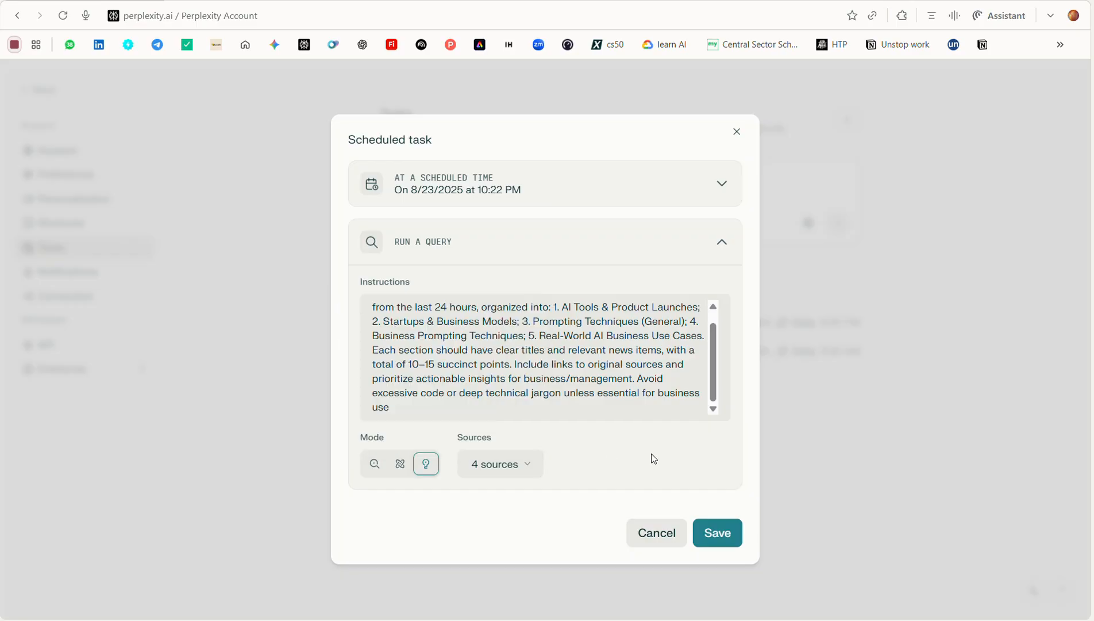
pyautogui.click(731, 549)
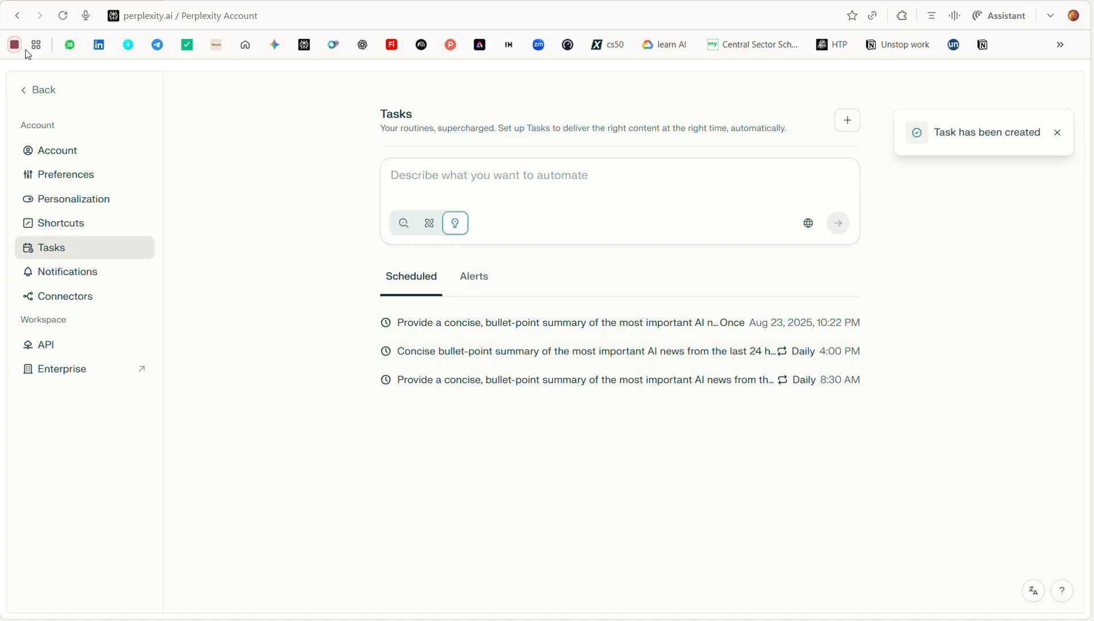
# Leave the account settings and read the library thread starting "Concise bullet-point summary of the most important AI news"
pyautogui.click(34, 95)
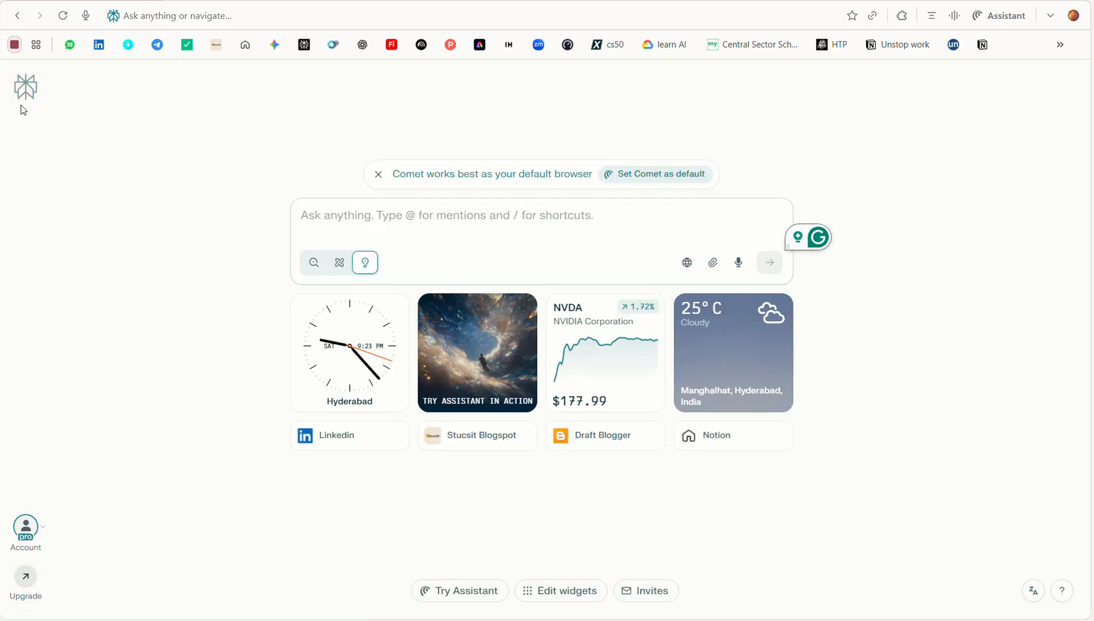
pyautogui.moveTo(31, 104)
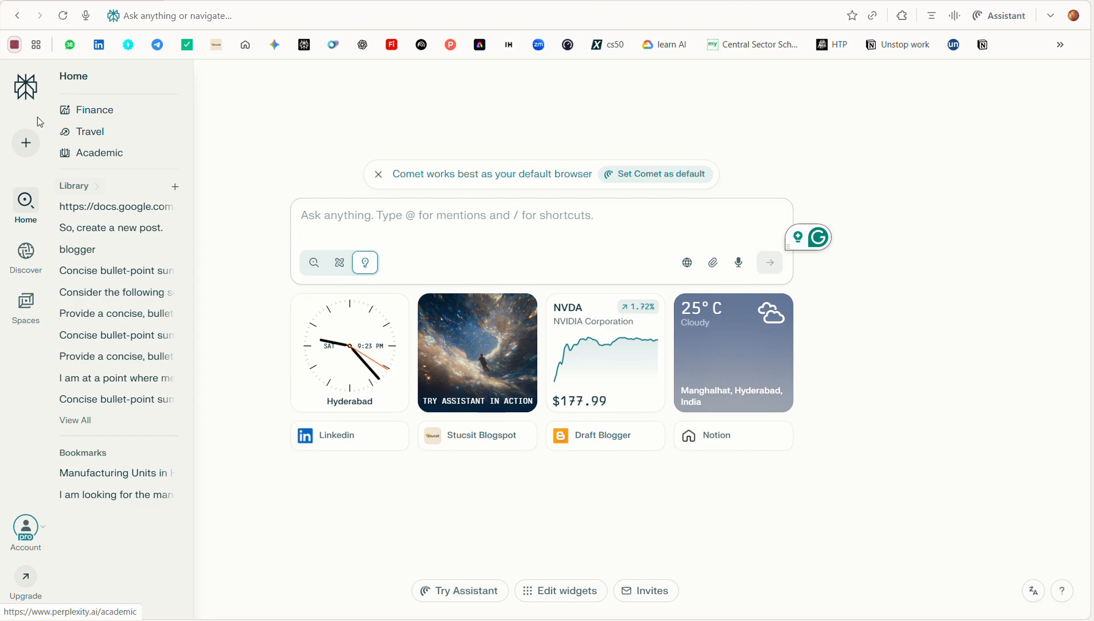
pyautogui.click(113, 277)
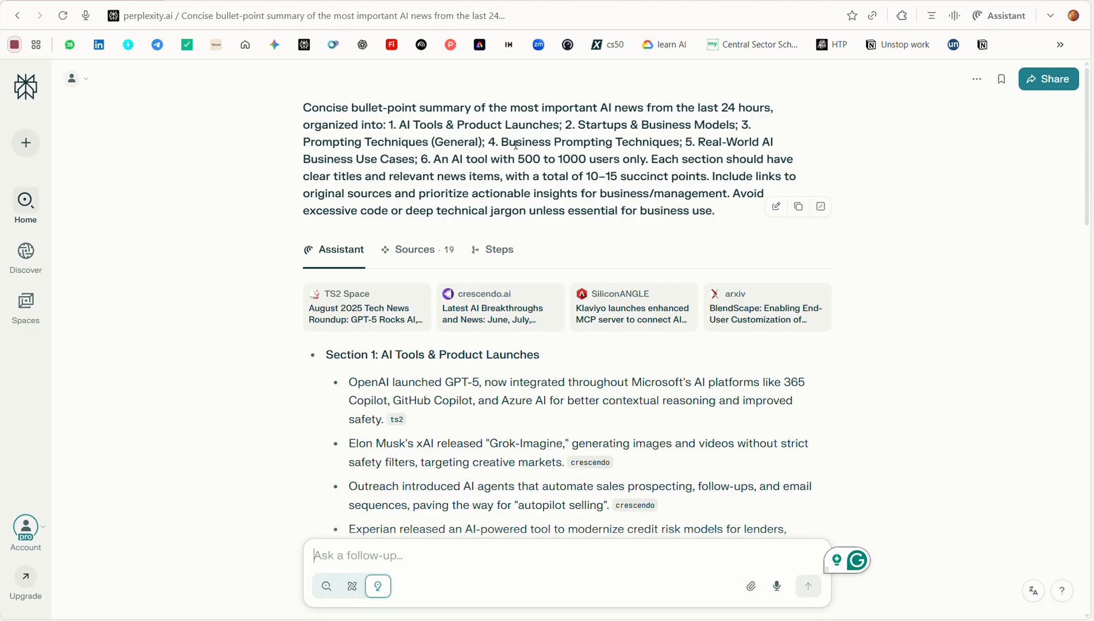
pyautogui.scroll(-1, 516, 145)
pyautogui.scroll(-6, 516, 145)
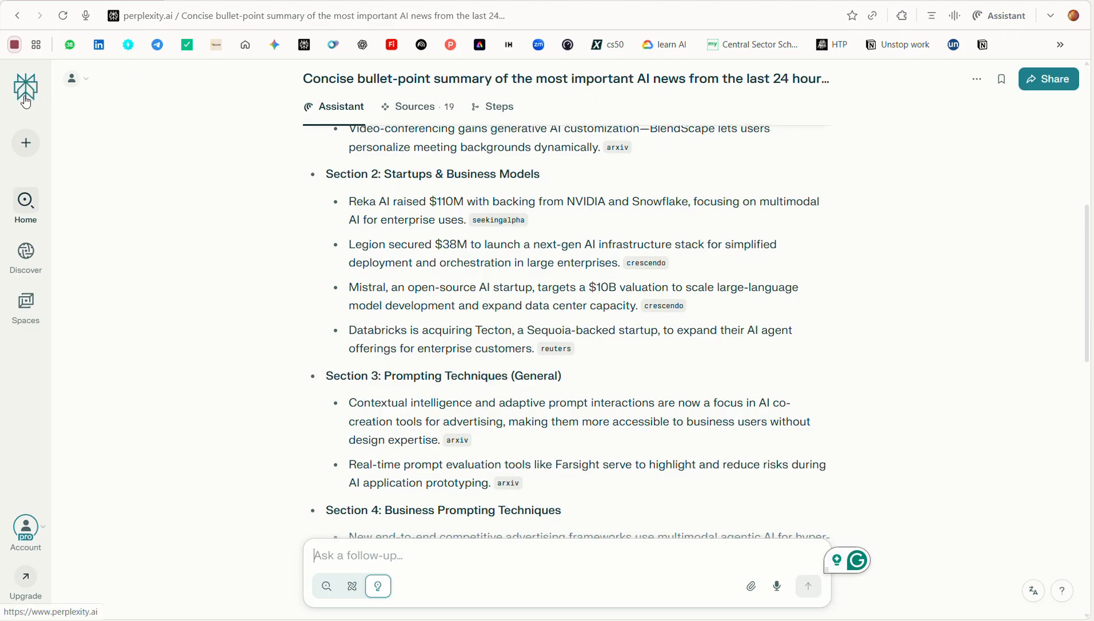
# Read the library thread starting "Provide a concise, bullet-point summary of the most important AI news" and open a new tab
pyautogui.click(25, 102)
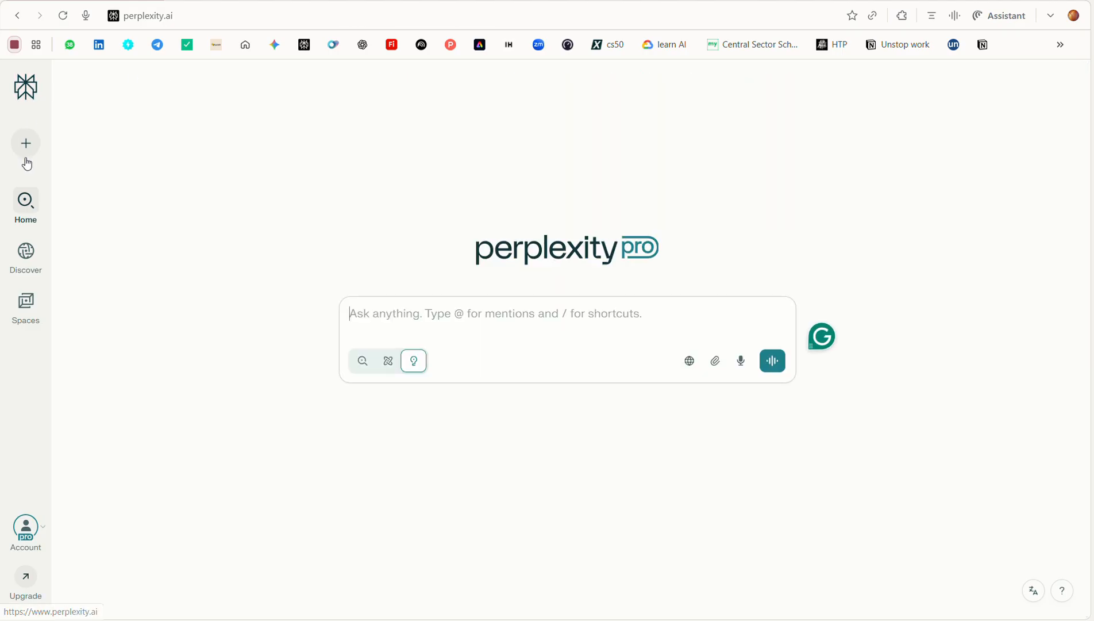
pyautogui.moveTo(25, 202)
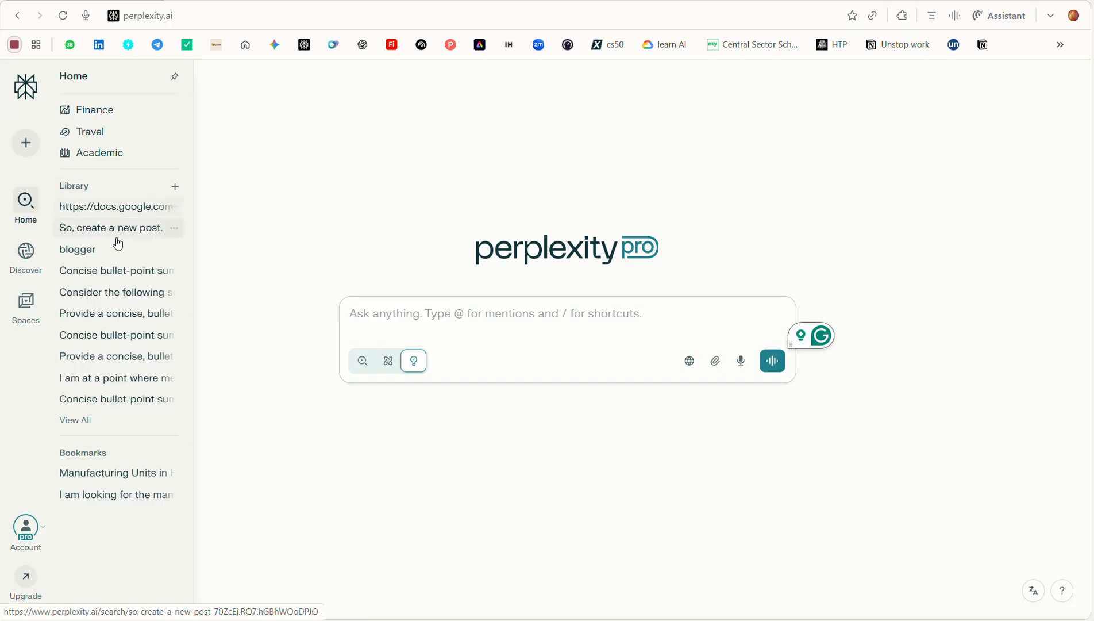
pyautogui.click(108, 315)
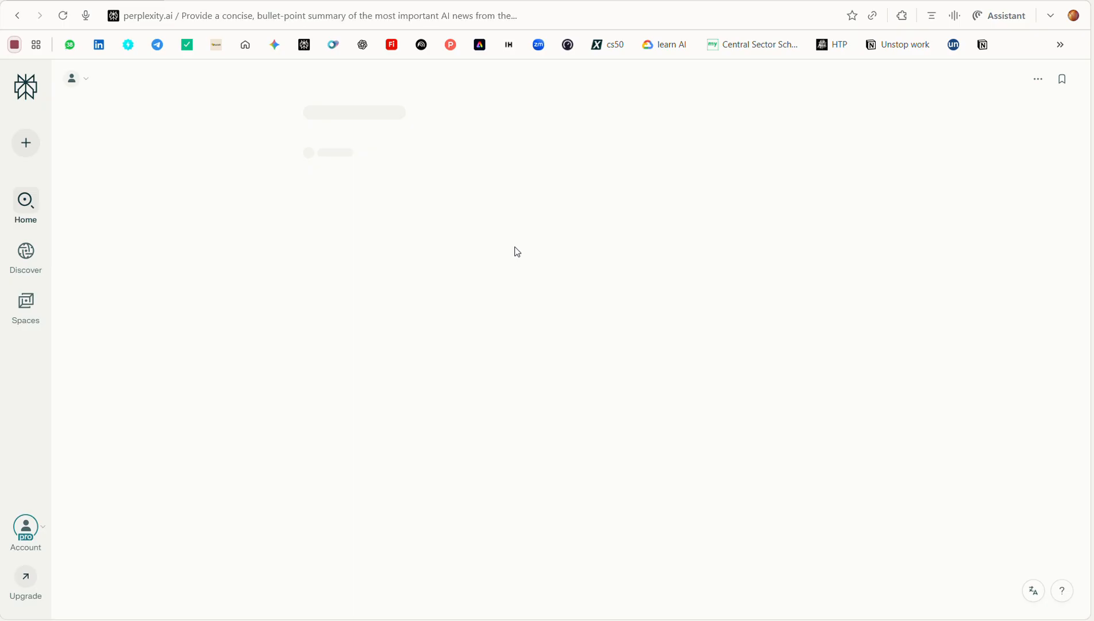
pyautogui.scroll(-2, 516, 251)
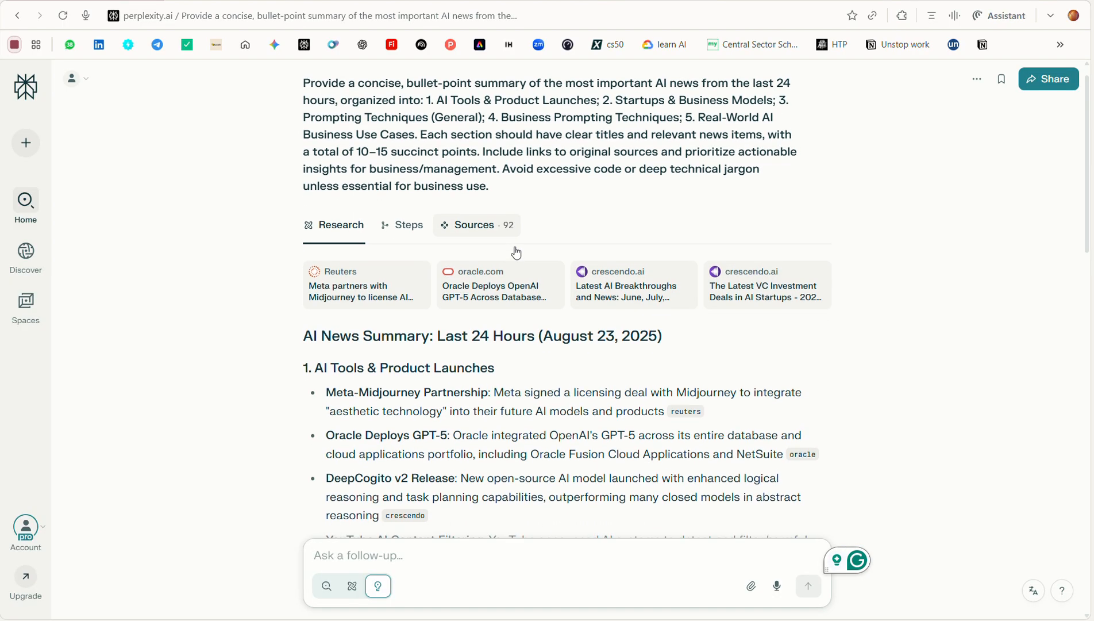
pyautogui.scroll(-9, 516, 246)
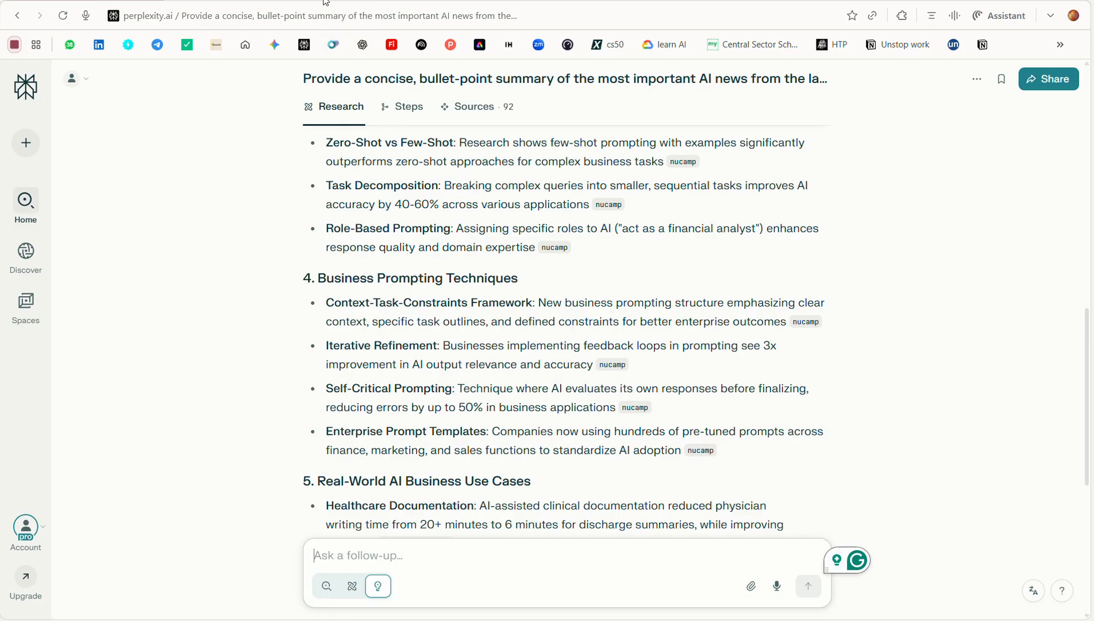
pyautogui.press('F5')
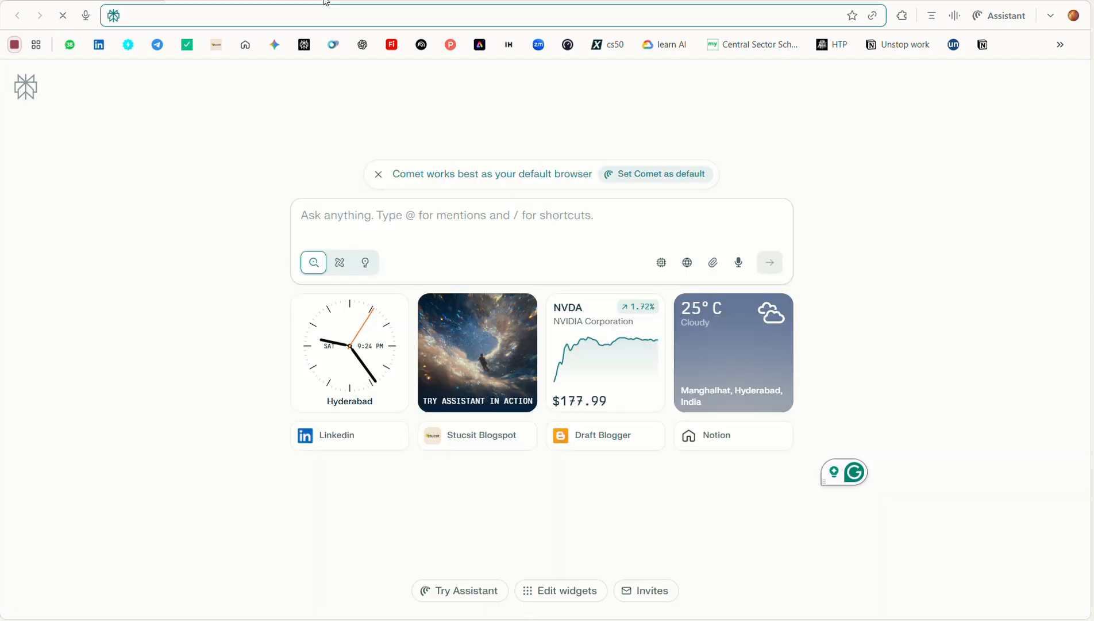